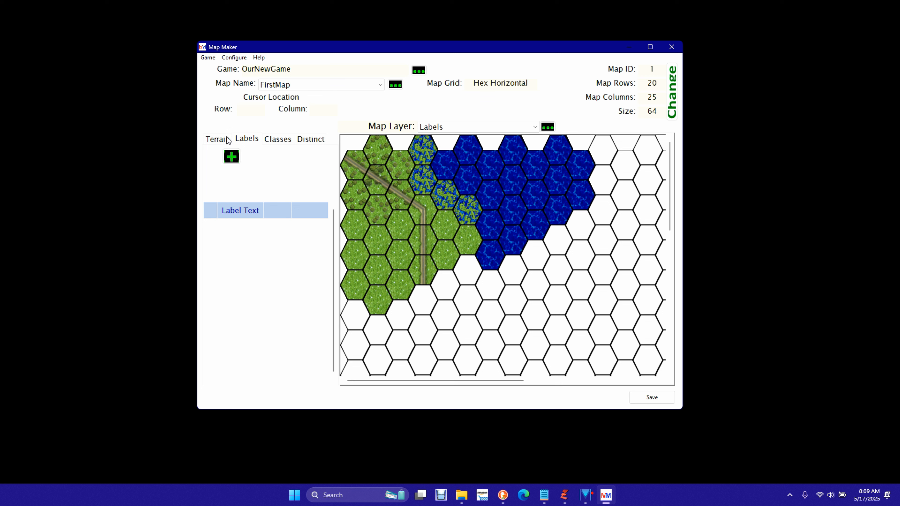
Add a new map label and set its text to "Sunken Road".
{"action": "left_click", "coordinate": [231, 156]}
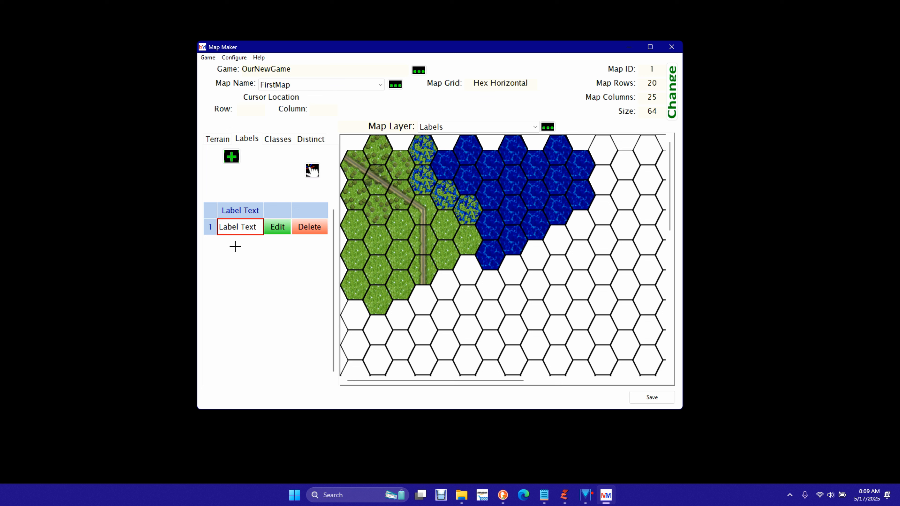
{"action": "double_click", "coordinate": [244, 229]}
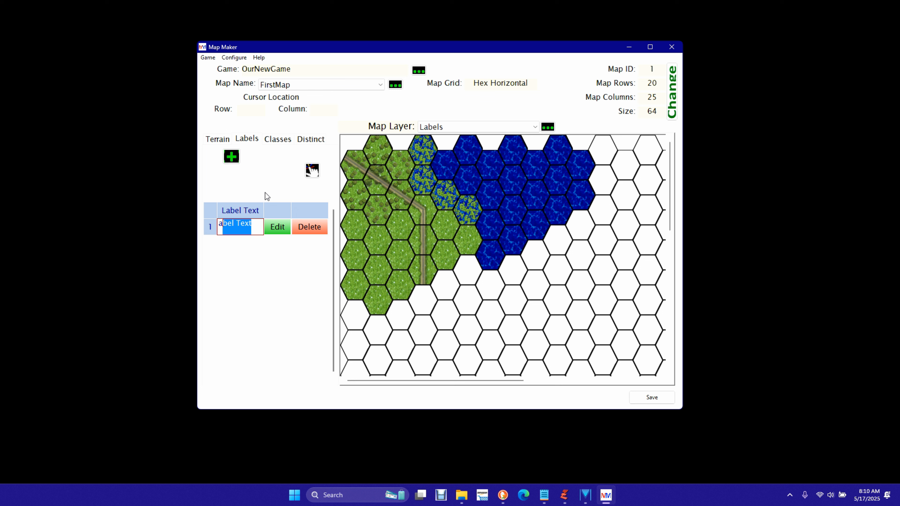
{"action": "key", "text": "BackSpace"}
{"action": "key", "text": "BackSpace"}
{"action": "key", "text": "BackSpace"}
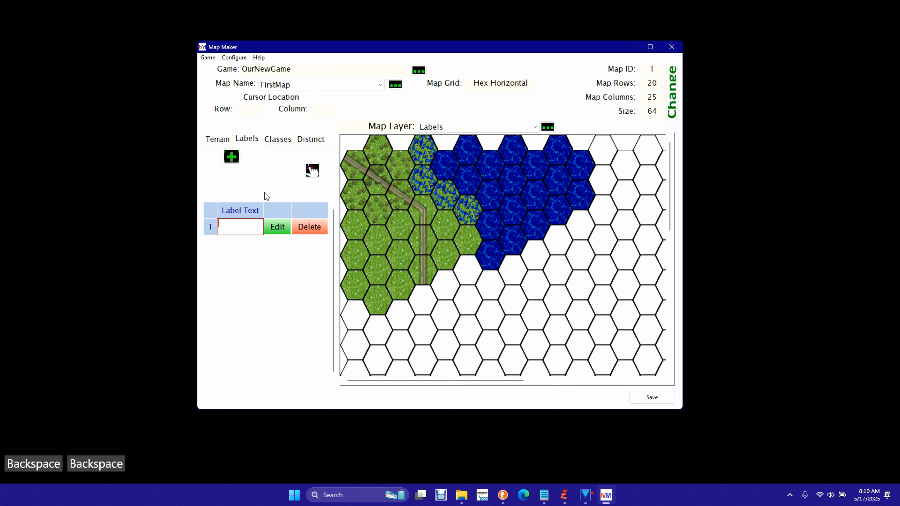
{"action": "key", "text": "shift"}
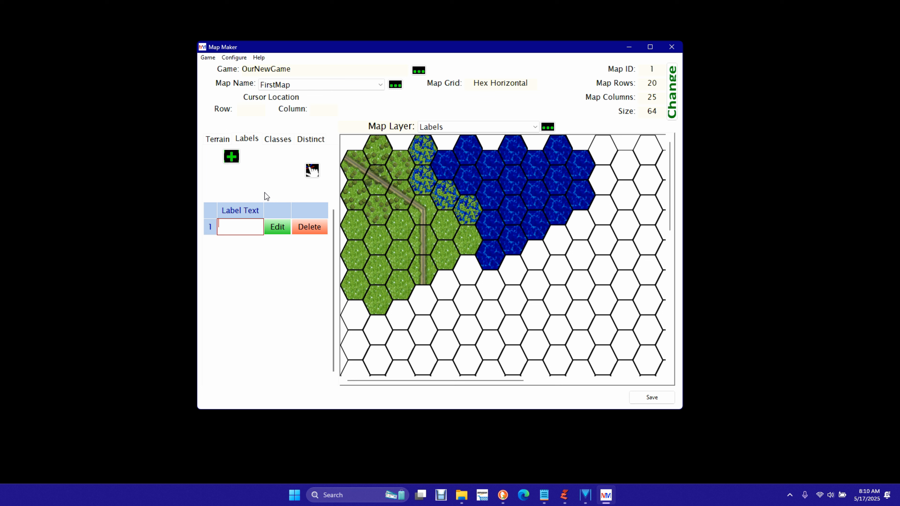
{"action": "type", "text": "S"}
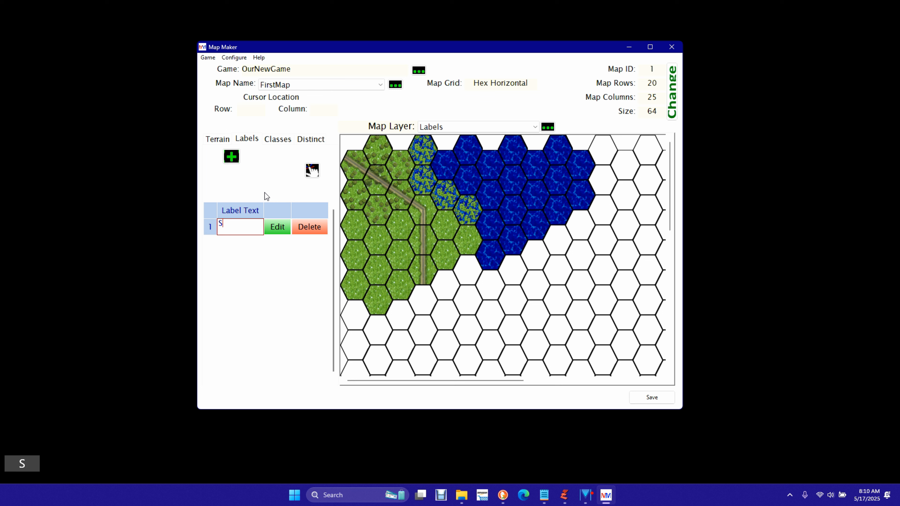
{"action": "type", "text": "unke"}
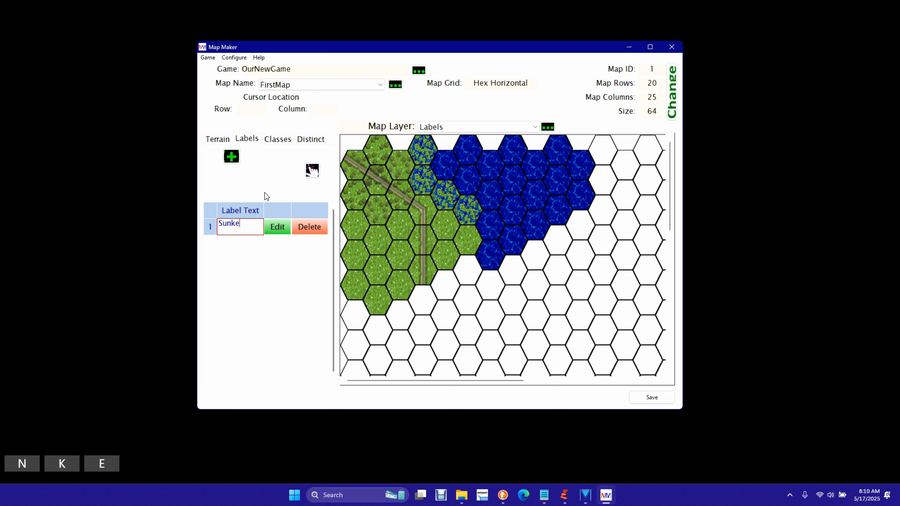
{"action": "type", "text": "n Ro"}
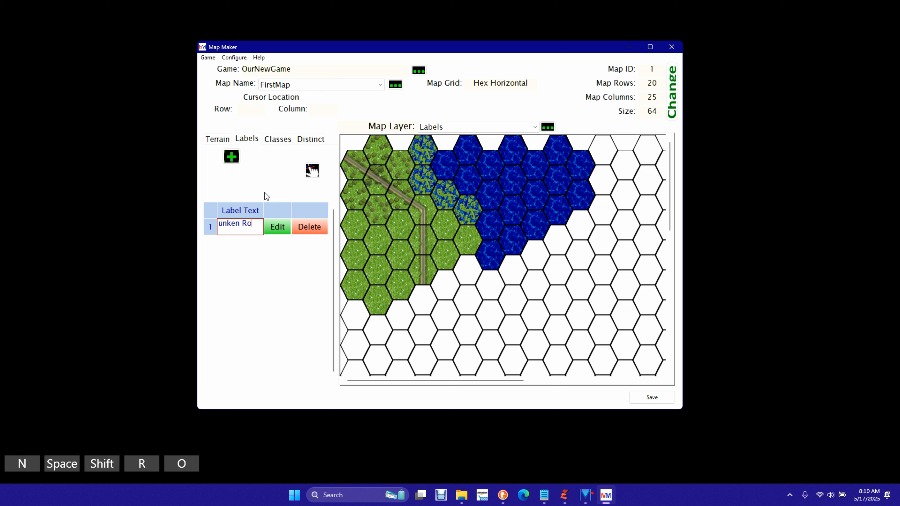
{"action": "type", "text": "ad"}
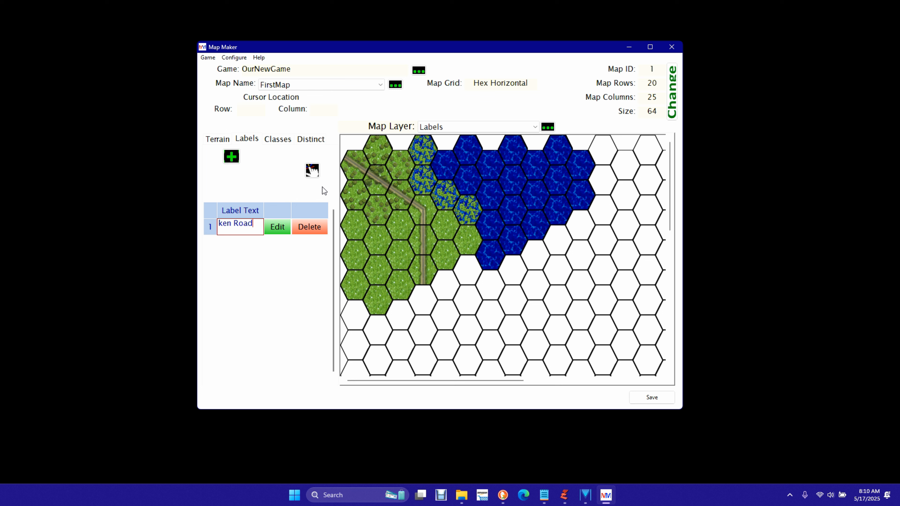
{"action": "key", "text": "Return"}
Place the Sunken Road label just below the road's diagonal stretch and nudge it upward until it overlaps the road.
{"action": "left_click", "coordinate": [312, 170]}
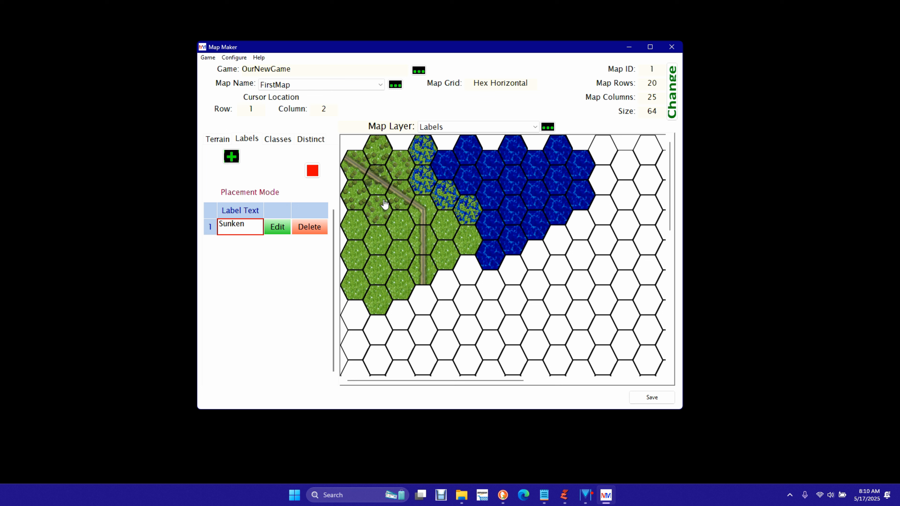
{"action": "left_click", "coordinate": [377, 201]}
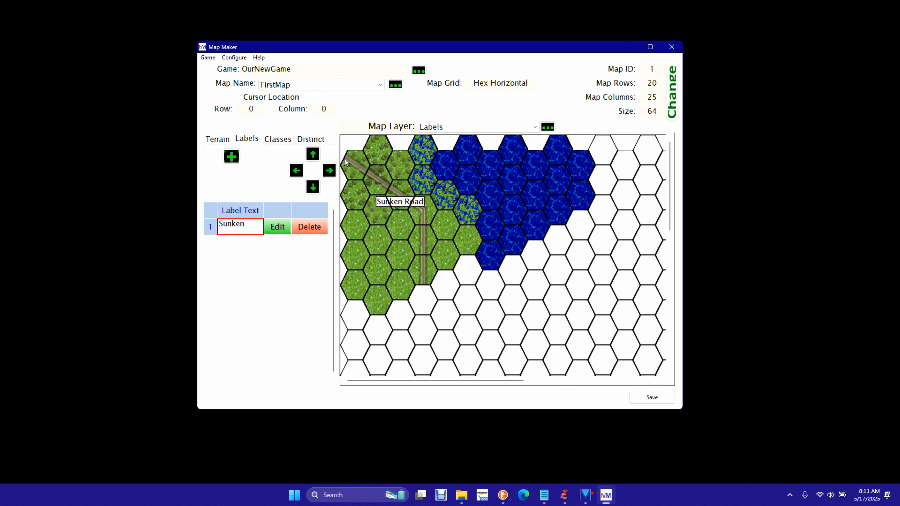
{"action": "left_click", "coordinate": [312, 155]}
{"action": "left_click", "coordinate": [312, 154]}
{"action": "left_click", "coordinate": [313, 154]}
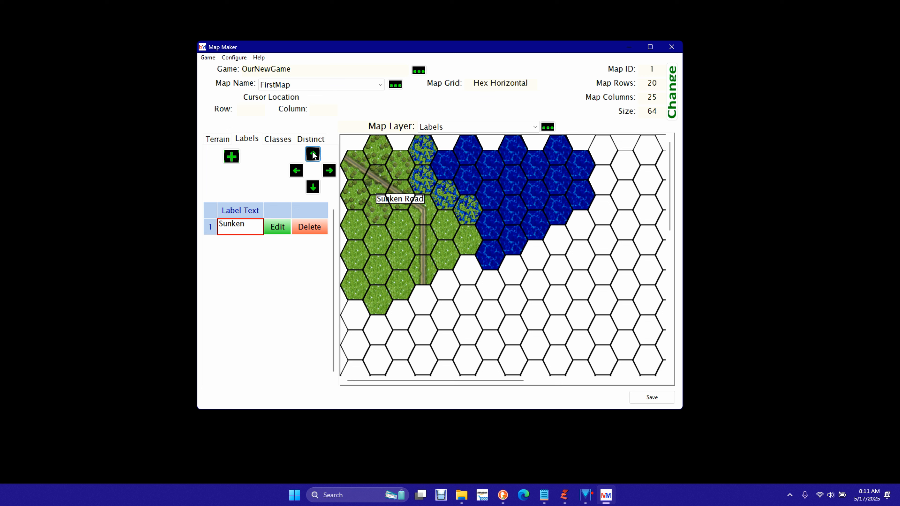
{"action": "left_click", "coordinate": [313, 154]}
{"action": "left_click", "coordinate": [313, 154]}
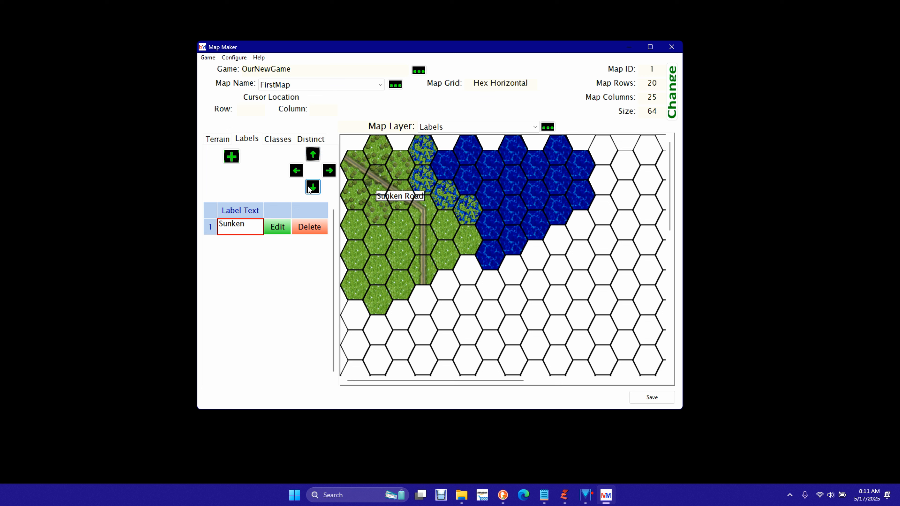
{"action": "left_click", "coordinate": [329, 170]}
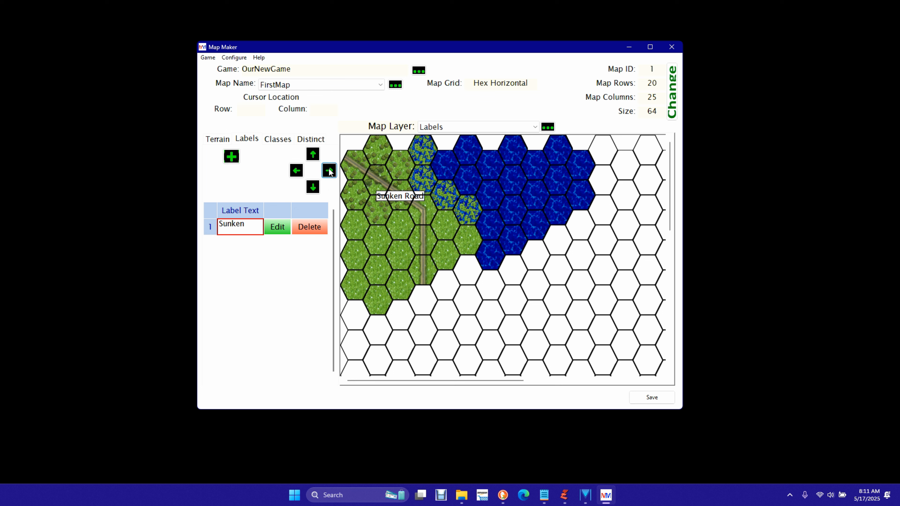
{"action": "left_click", "coordinate": [312, 153]}
{"action": "left_click", "coordinate": [313, 153]}
{"action": "left_click", "coordinate": [313, 154]}
{"action": "left_click", "coordinate": [312, 154]}
{"action": "left_click", "coordinate": [312, 154]}
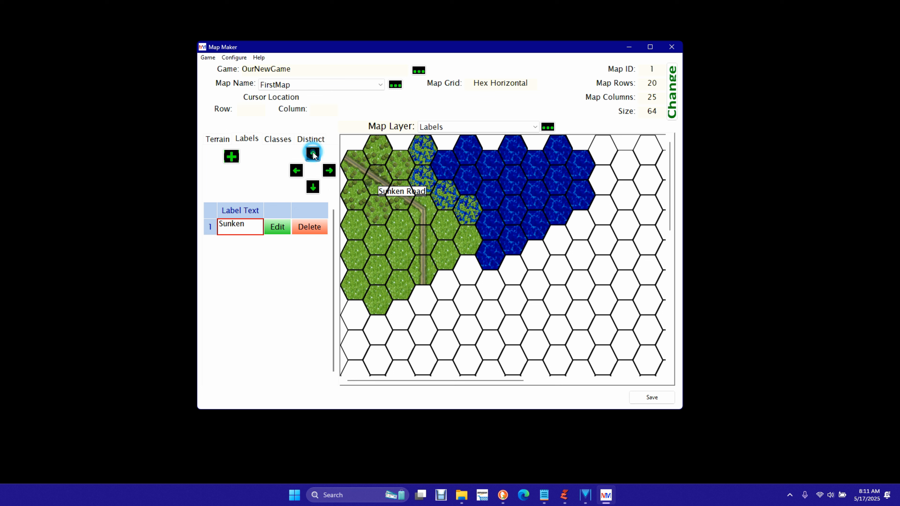
{"action": "left_click", "coordinate": [312, 154]}
Nudge the Sunken Road label leftward until it is roughly centred across the diagonal road, away from the road's bend.
{"action": "left_click", "coordinate": [297, 172]}
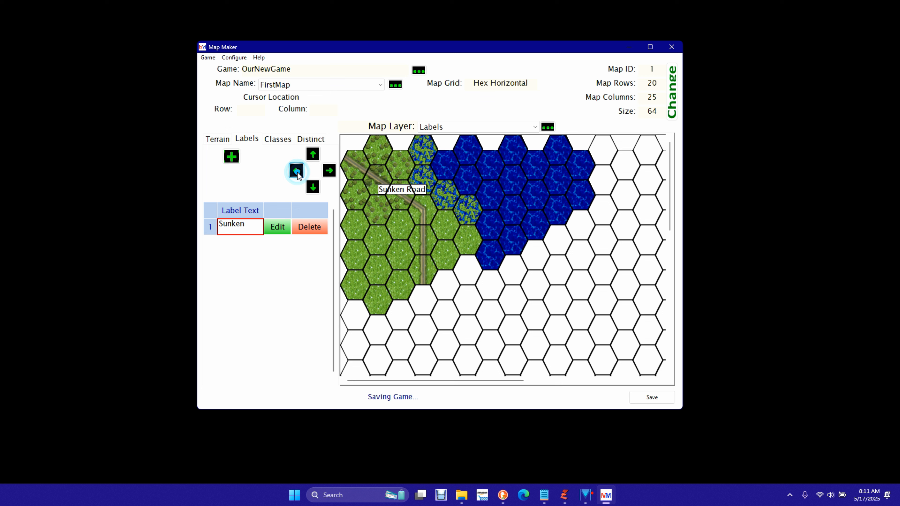
{"action": "left_click", "coordinate": [297, 171]}
{"action": "left_click", "coordinate": [297, 171]}
{"action": "left_click", "coordinate": [297, 172]}
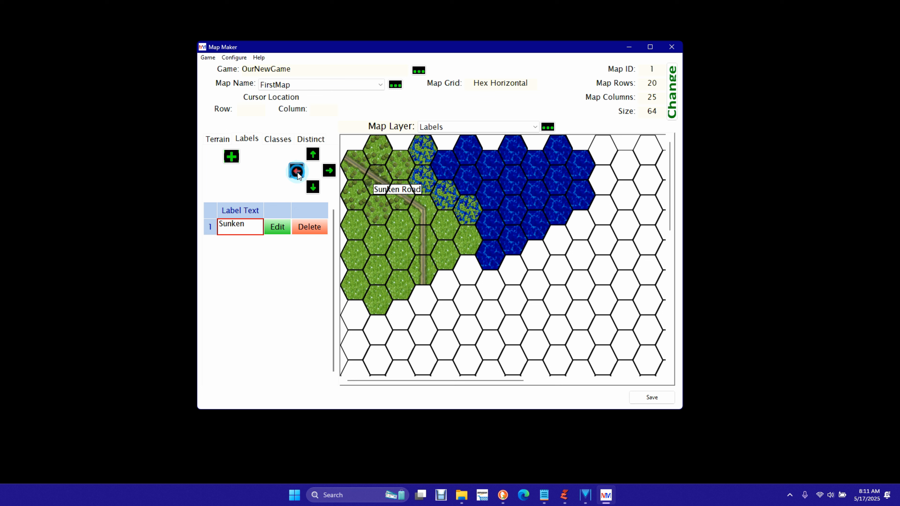
{"action": "left_click", "coordinate": [297, 171]}
{"action": "left_click", "coordinate": [297, 171]}
{"action": "left_click", "coordinate": [297, 172]}
{"action": "left_click", "coordinate": [297, 171]}
{"action": "left_click", "coordinate": [297, 172]}
{"action": "left_click", "coordinate": [297, 172]}
{"action": "left_click", "coordinate": [297, 171]}
{"action": "left_click", "coordinate": [297, 172]}
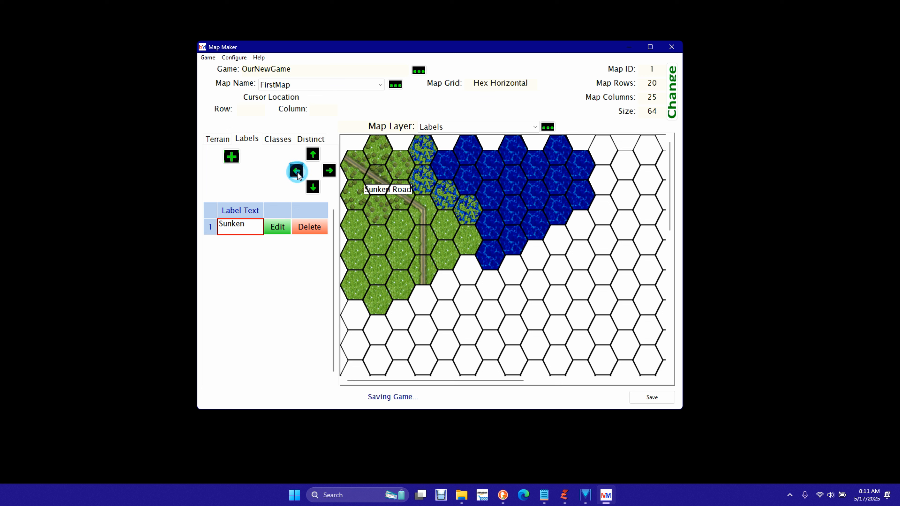
{"action": "left_click", "coordinate": [297, 171]}
{"action": "left_click", "coordinate": [297, 172]}
{"action": "left_click", "coordinate": [297, 171]}
{"action": "left_click", "coordinate": [297, 172]}
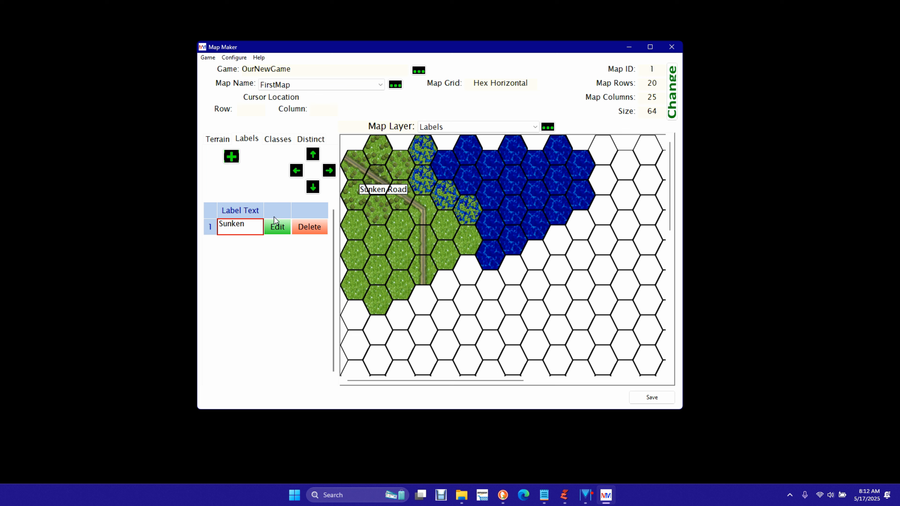
Open the Sunken Road label's properties for editing and set its border color to bright pink.
{"action": "left_click", "coordinate": [277, 226]}
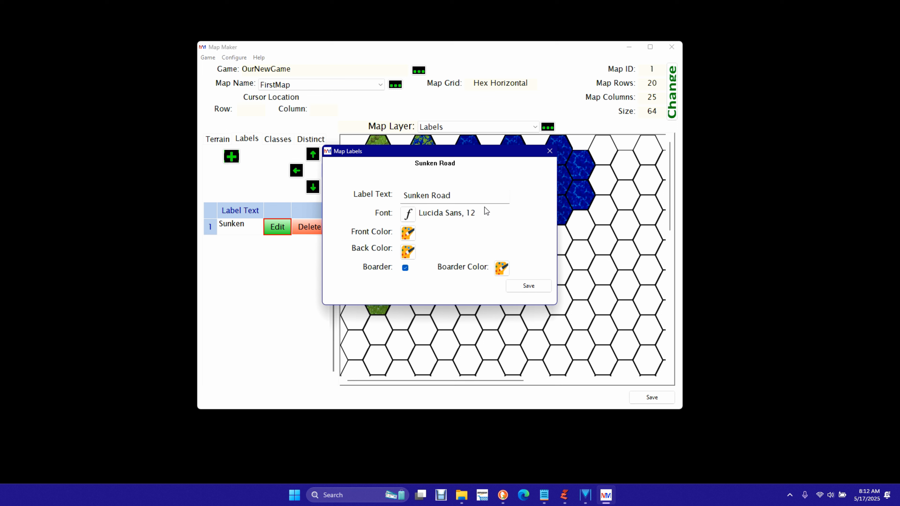
{"action": "left_click", "coordinate": [502, 267]}
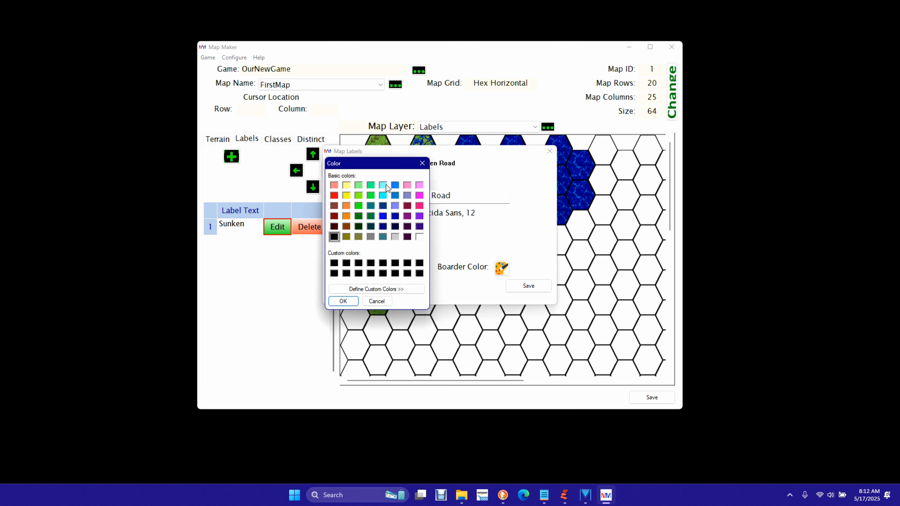
{"action": "left_click", "coordinate": [420, 206]}
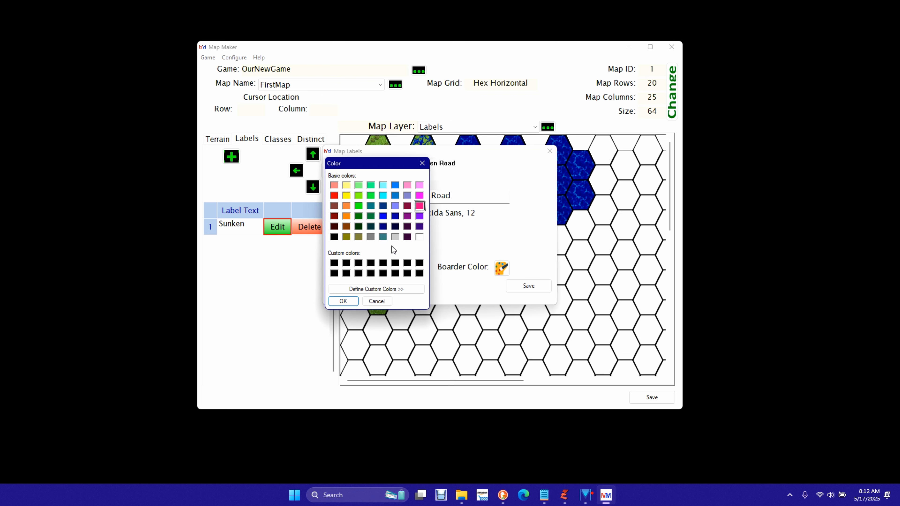
{"action": "left_click", "coordinate": [343, 301]}
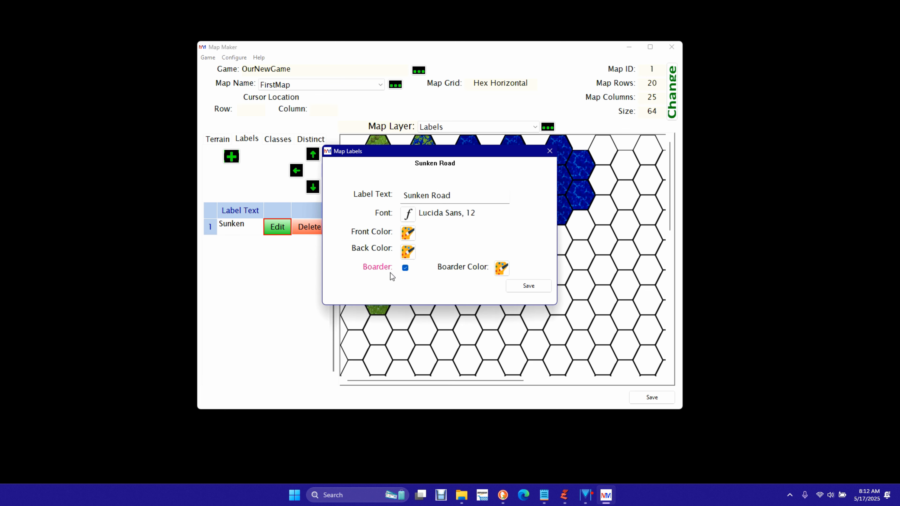
Set the label's back color to a custom light gray with red, green and blue at 239.
{"action": "left_click", "coordinate": [408, 252]}
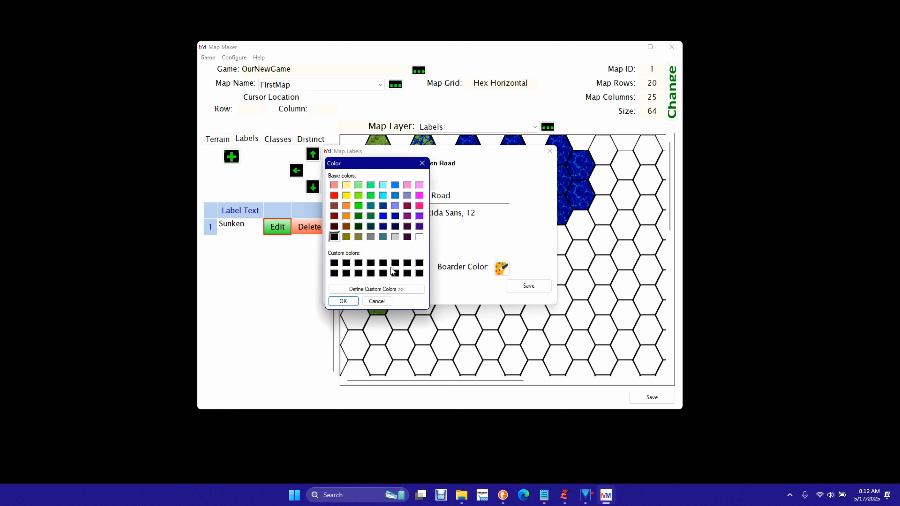
{"action": "left_click", "coordinate": [395, 236]}
{"action": "left_click", "coordinate": [386, 289]}
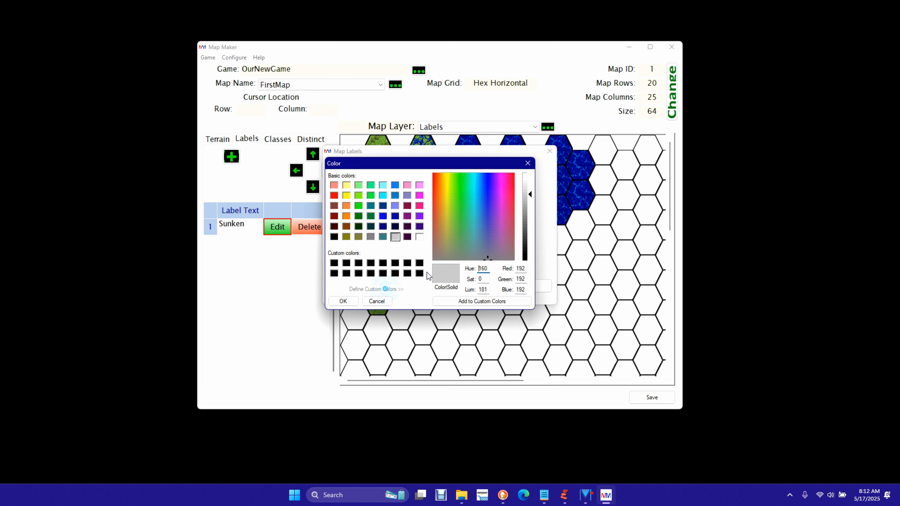
{"action": "left_click", "coordinate": [530, 181]}
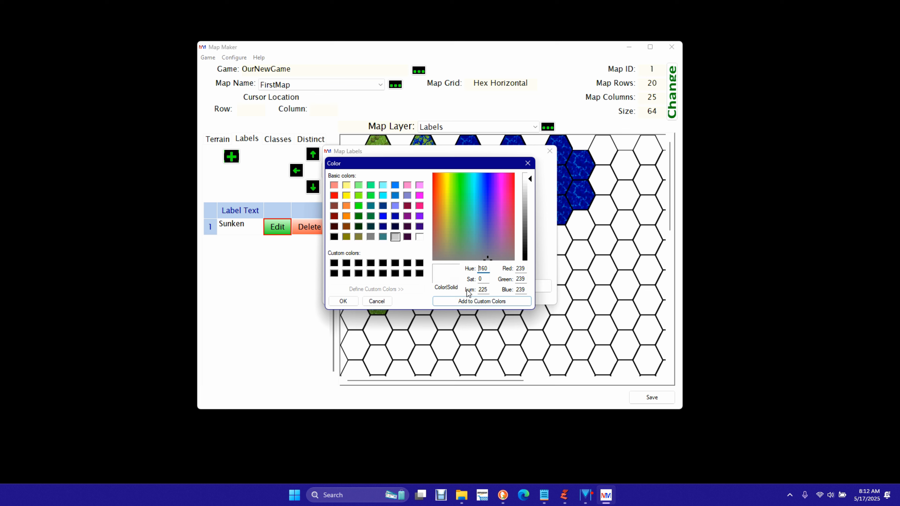
{"action": "left_click", "coordinate": [343, 301]}
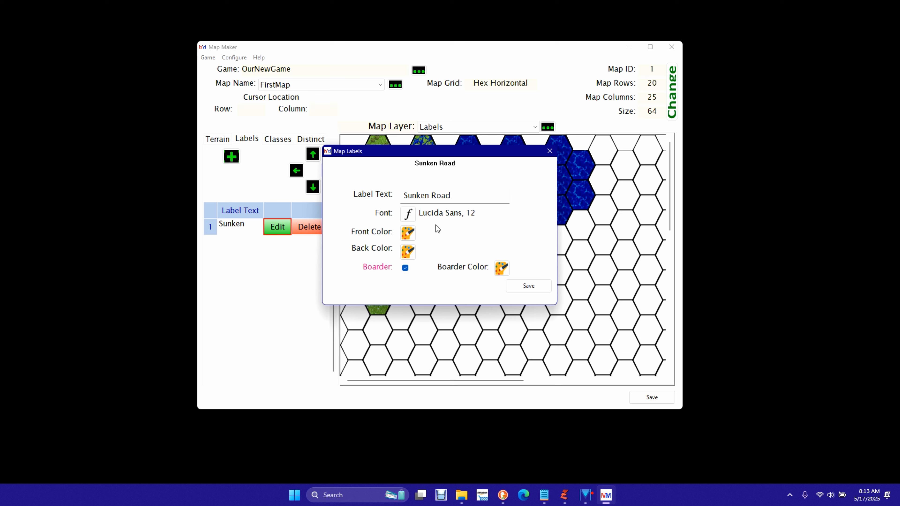
Set the label's front color to blue and save the label properties.
{"action": "left_click", "coordinate": [411, 233]}
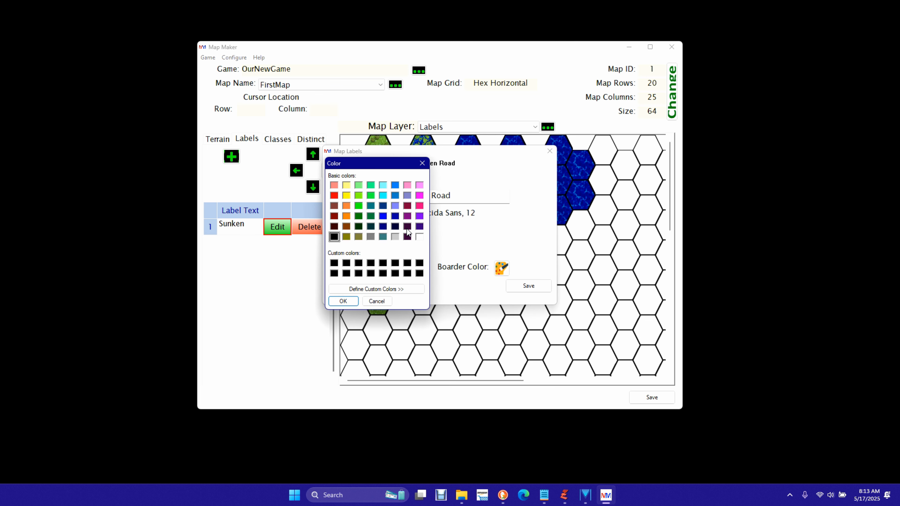
{"action": "left_click", "coordinate": [382, 219]}
{"action": "left_click", "coordinate": [349, 301]}
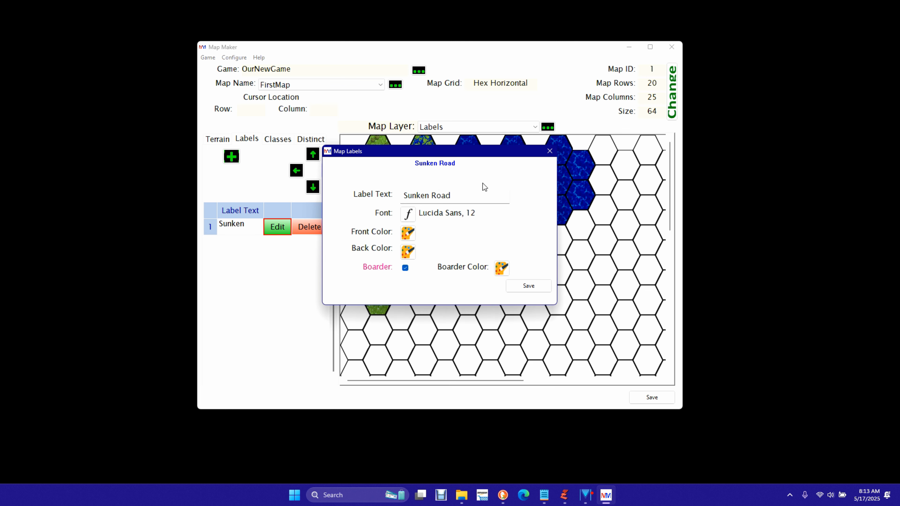
{"action": "left_click", "coordinate": [538, 287]}
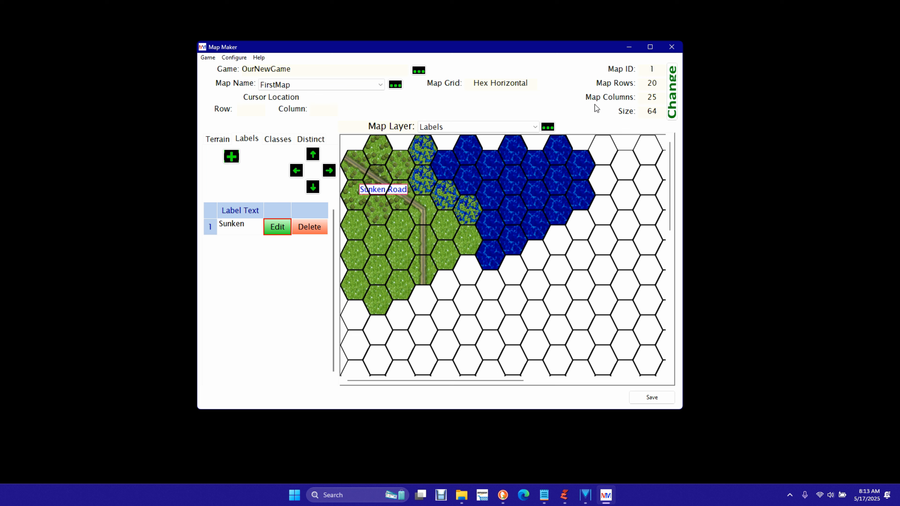
Hide the Labels layer in the map layer settings and save the change.
{"action": "left_click", "coordinate": [547, 127]}
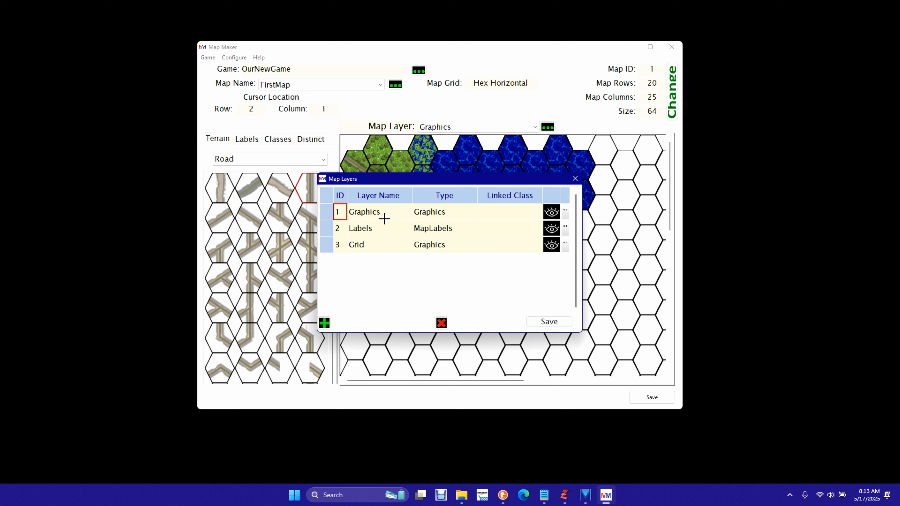
{"action": "left_click", "coordinate": [552, 228]}
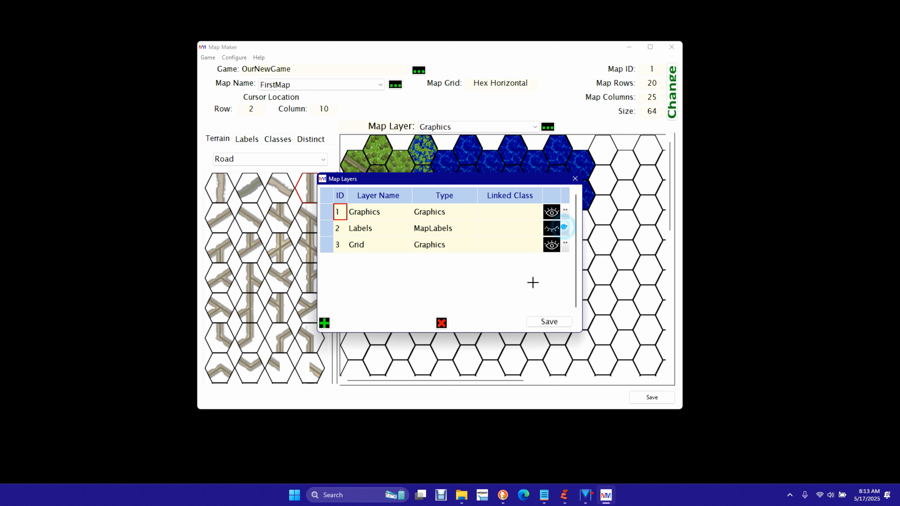
{"action": "left_click", "coordinate": [549, 321]}
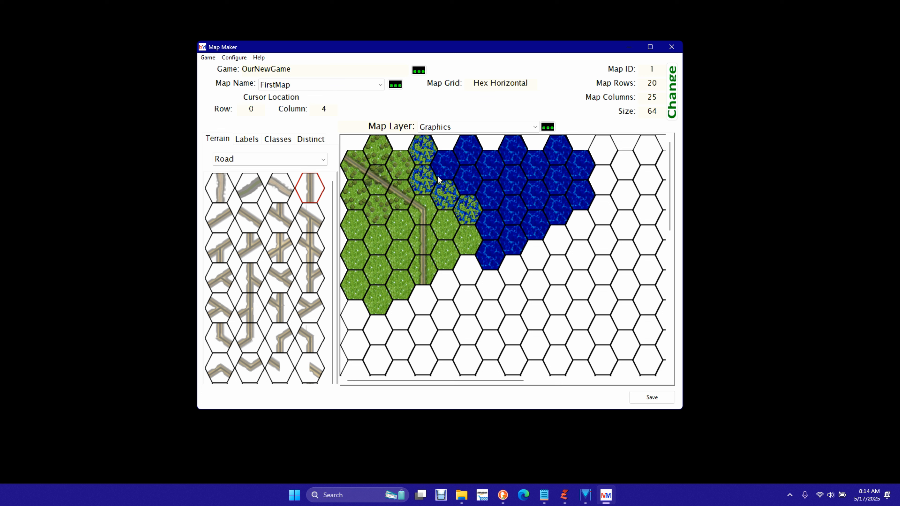
Place the second gray Town terrain tile on the hex where the road bends, on the Graphics layer.
{"action": "left_click", "coordinate": [272, 156]}
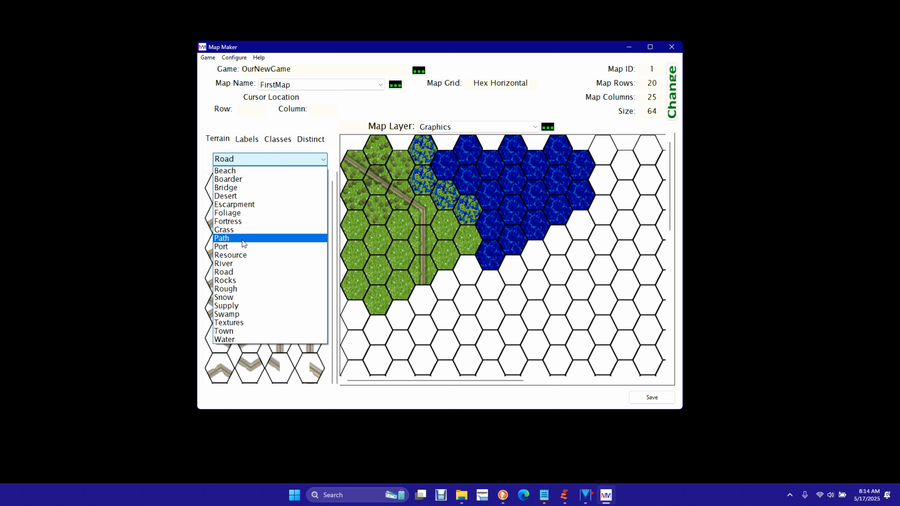
{"action": "left_click", "coordinate": [246, 333]}
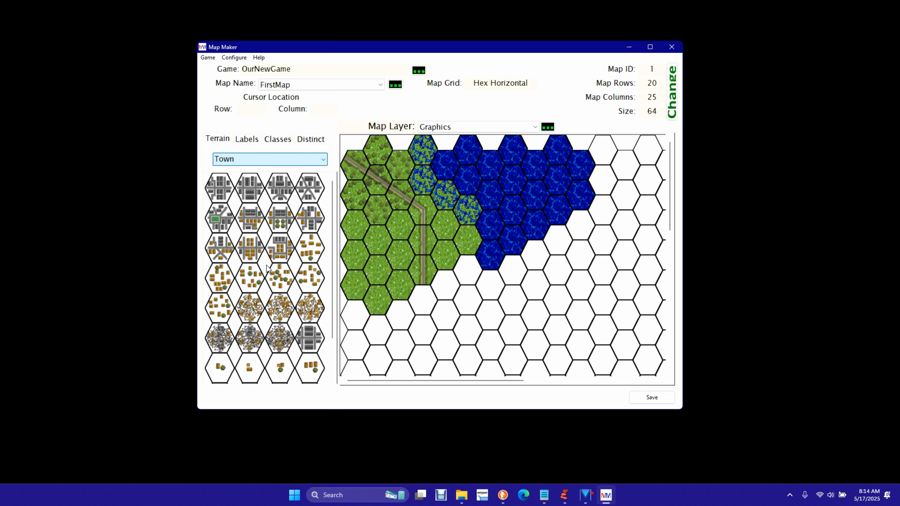
{"action": "left_click", "coordinate": [248, 186]}
{"action": "left_click", "coordinate": [422, 209]}
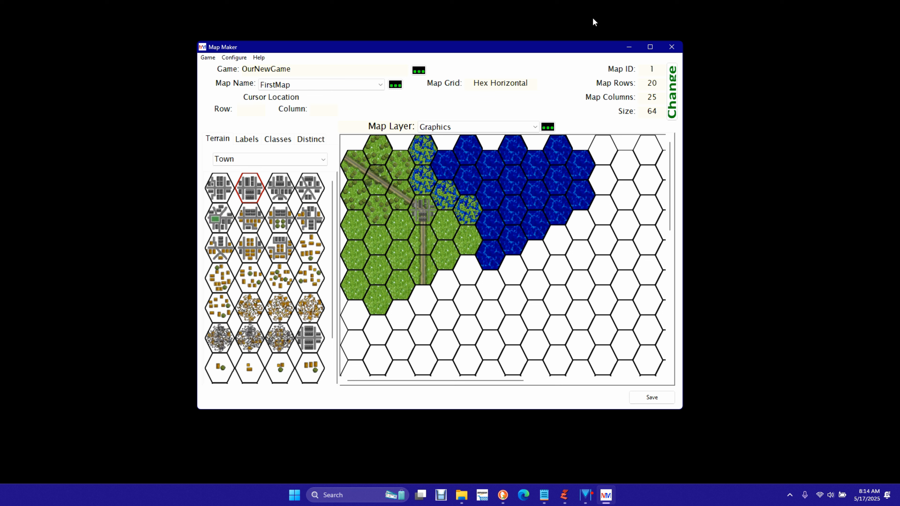
Reorder the road-bend hex's cell graphics so Town sits between Grass and Road, and save the cell details.
{"action": "right_click", "coordinate": [426, 216]}
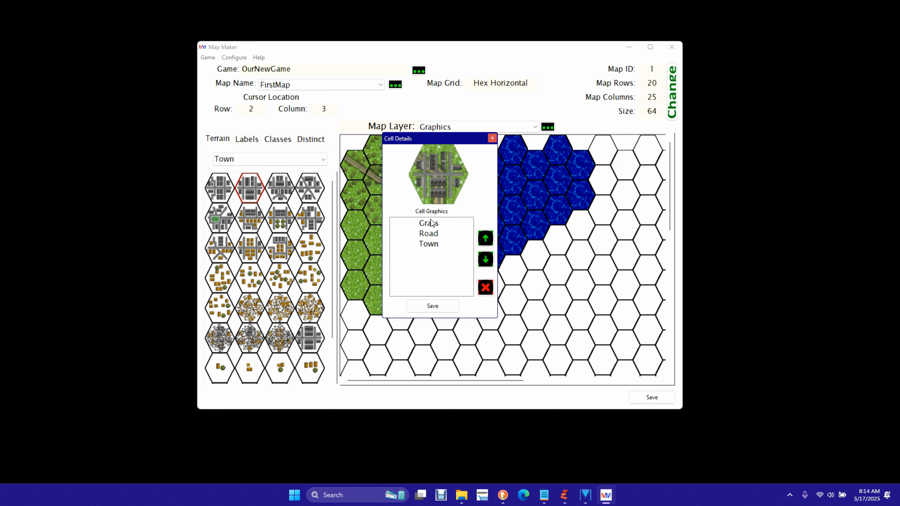
{"action": "left_click", "coordinate": [485, 238]}
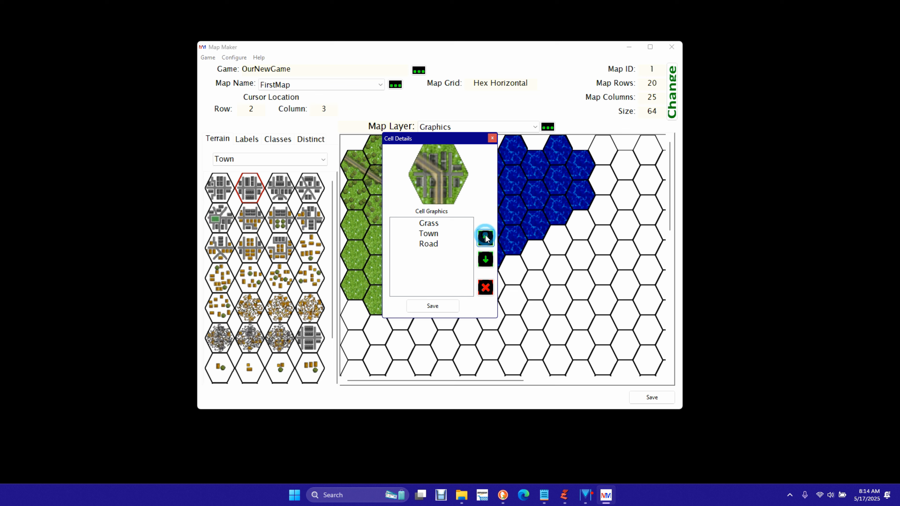
{"action": "left_click", "coordinate": [450, 305]}
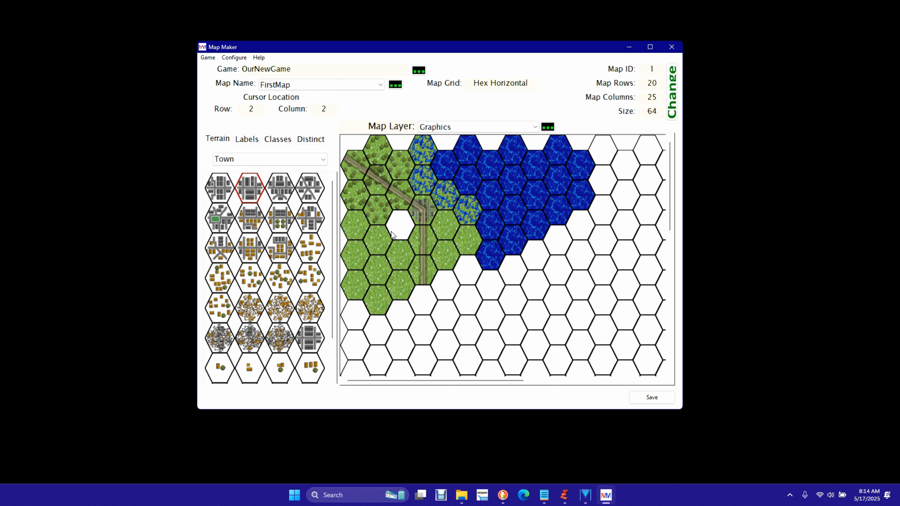
Place the selected Town tile on the grass hex at row 2, column 2, and the yellow 4 Supply tile on the road-bend hex.
{"action": "left_click", "coordinate": [399, 225]}
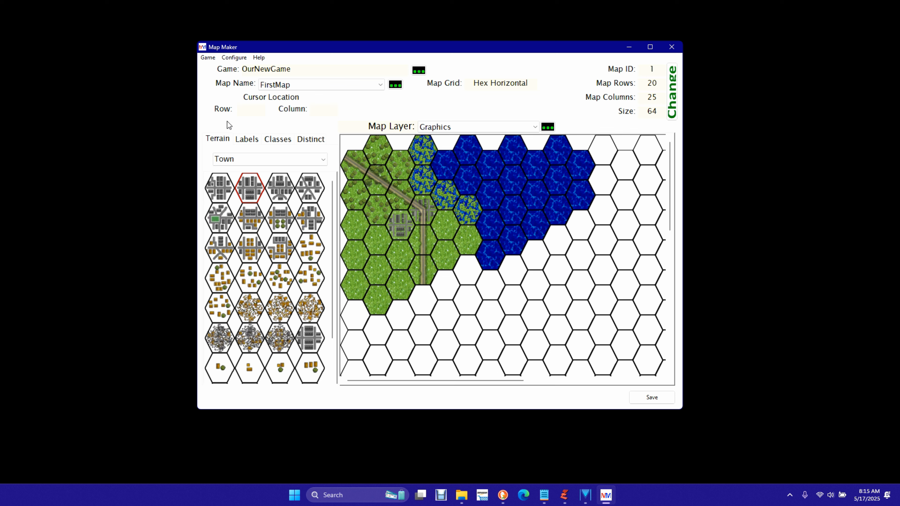
{"action": "left_click", "coordinate": [264, 157]}
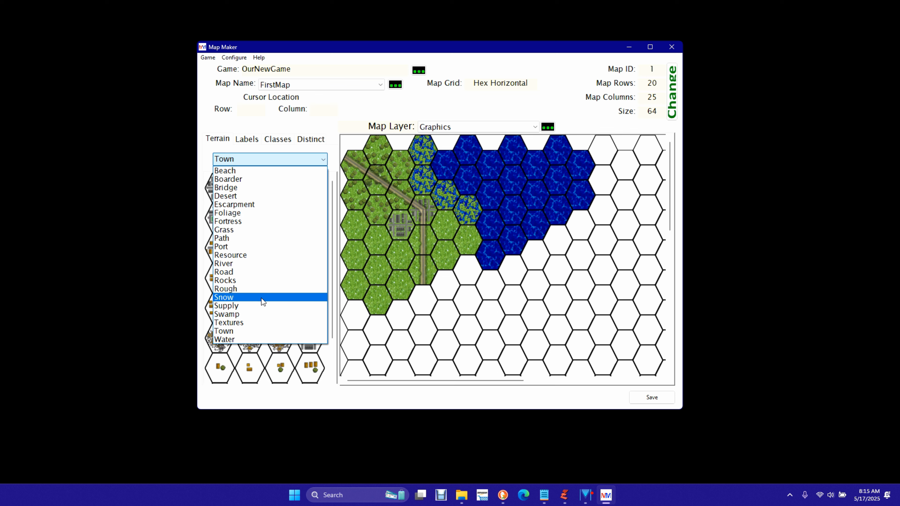
{"action": "left_click", "coordinate": [262, 306]}
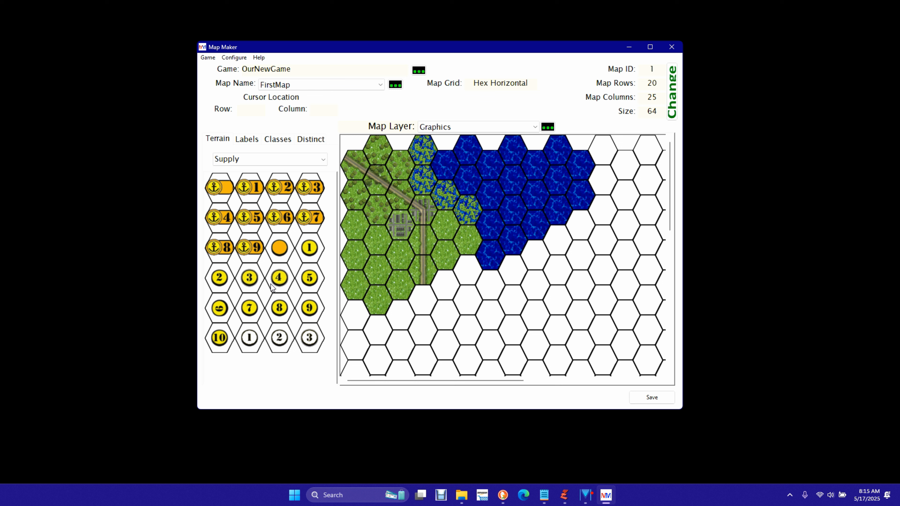
{"action": "left_click", "coordinate": [280, 278]}
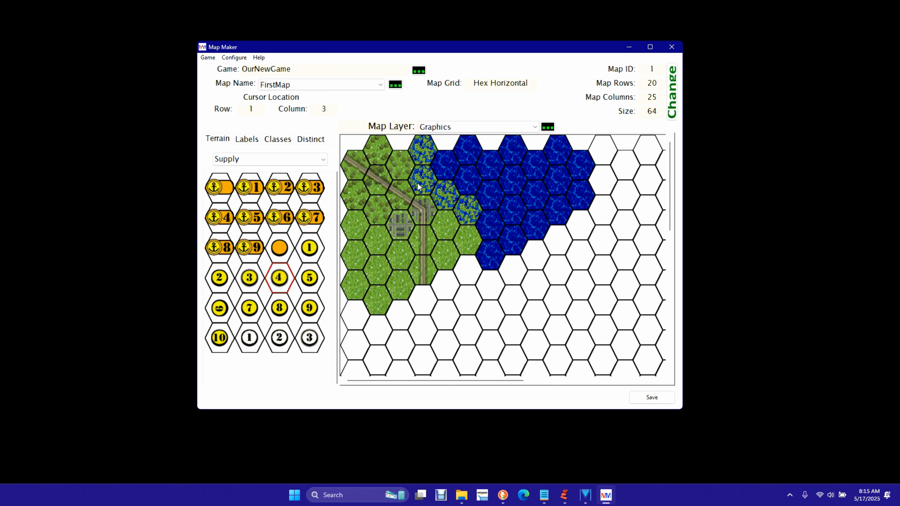
{"action": "left_click", "coordinate": [420, 210]}
{"action": "left_click", "coordinate": [253, 139]}
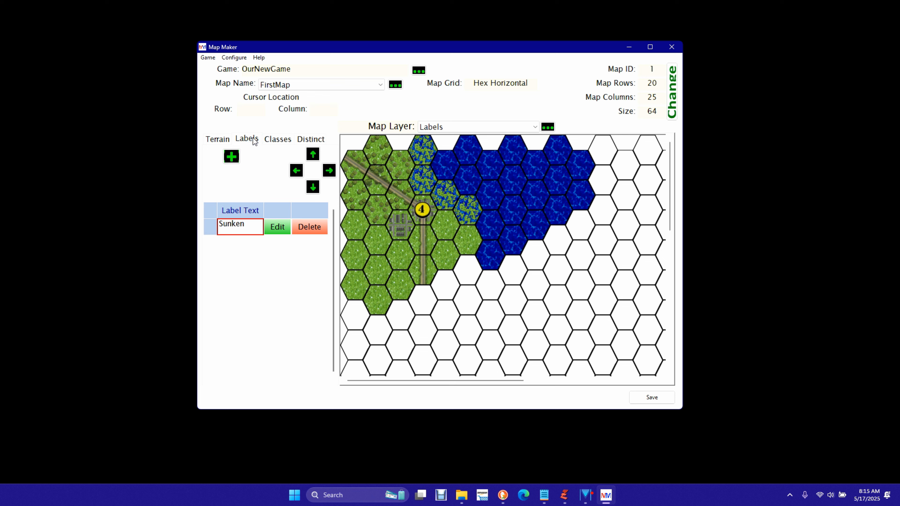
{"action": "left_click", "coordinate": [210, 141]}
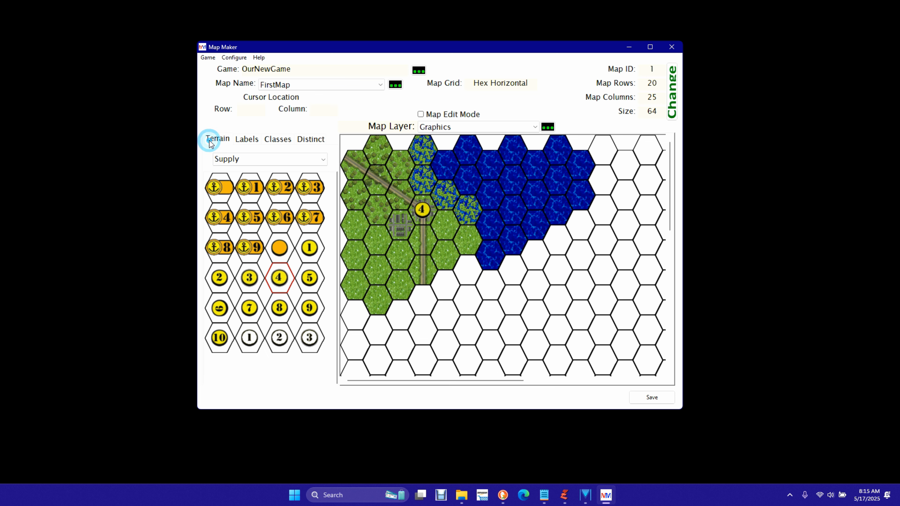
{"action": "left_click", "coordinate": [249, 159]}
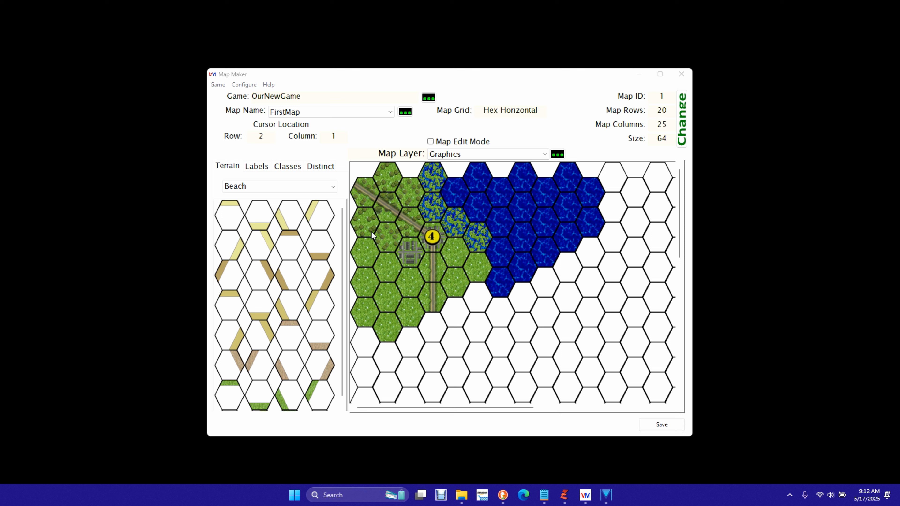
Review the configured spritesheet categories and close the list.
{"action": "left_click", "coordinate": [245, 85]}
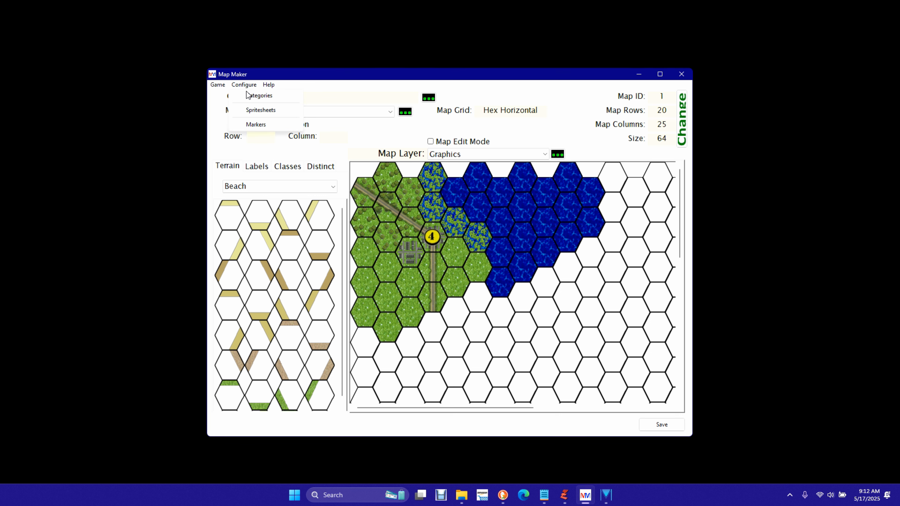
{"action": "left_click", "coordinate": [261, 99]}
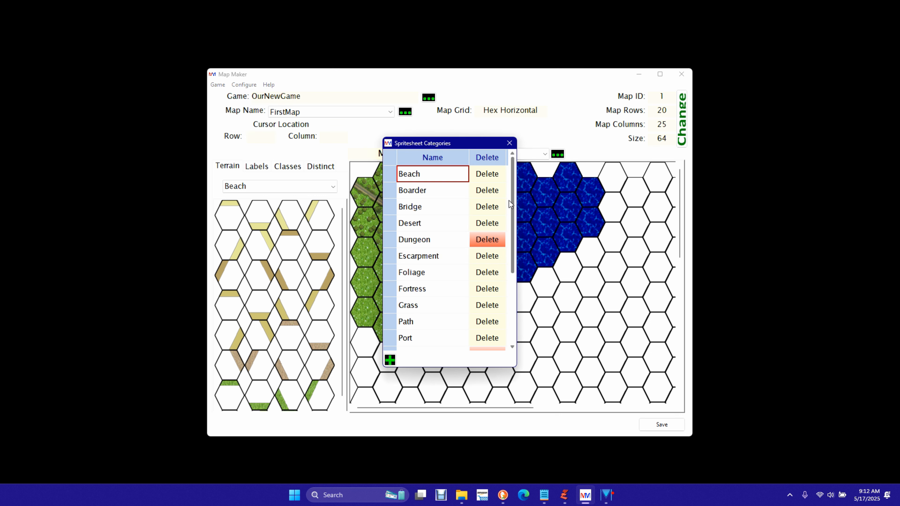
{"action": "mouse_move", "coordinate": [509, 201]}
{"action": "left_mouse_down"}
{"action": "mouse_move", "coordinate": [519, 308]}
{"action": "mouse_move", "coordinate": [506, 185]}
{"action": "left_mouse_up"}
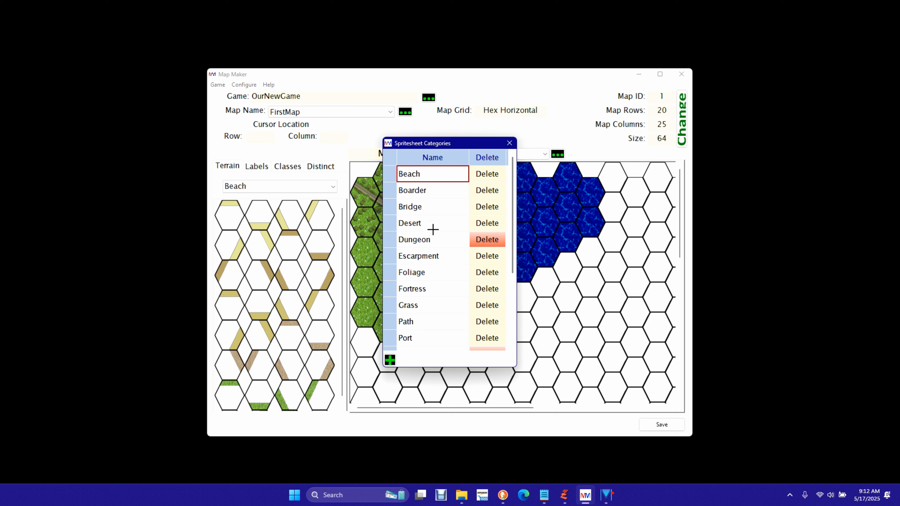
{"action": "left_click", "coordinate": [511, 145]}
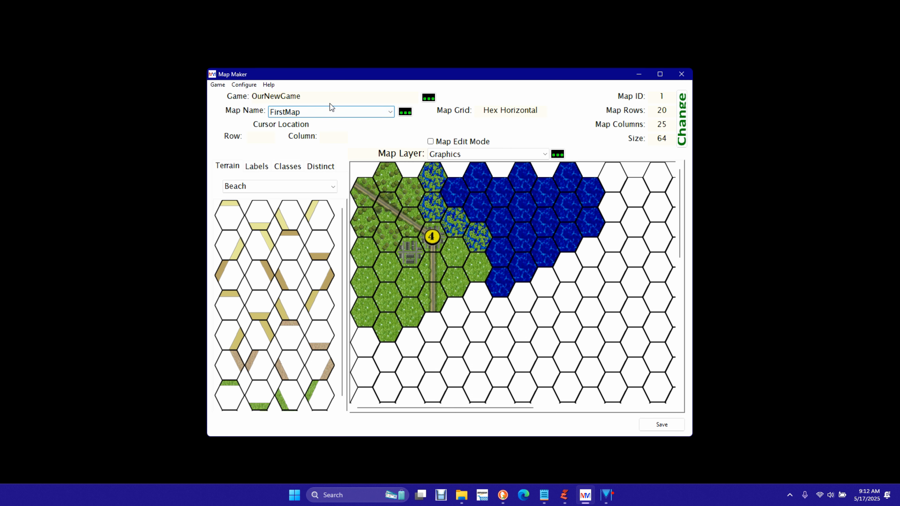
Open the spritesheet configuration at the Square grid's Rainforest entry.
{"action": "left_click", "coordinate": [253, 87]}
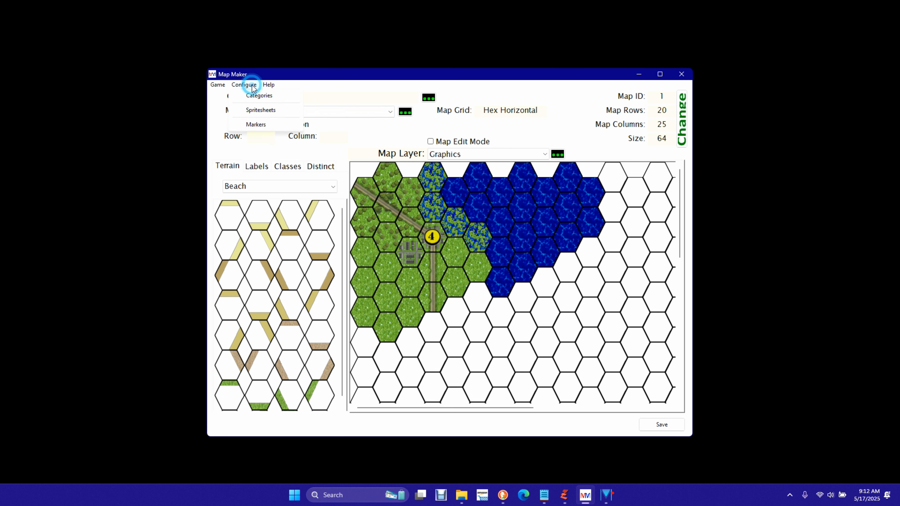
{"action": "left_click", "coordinate": [265, 111]}
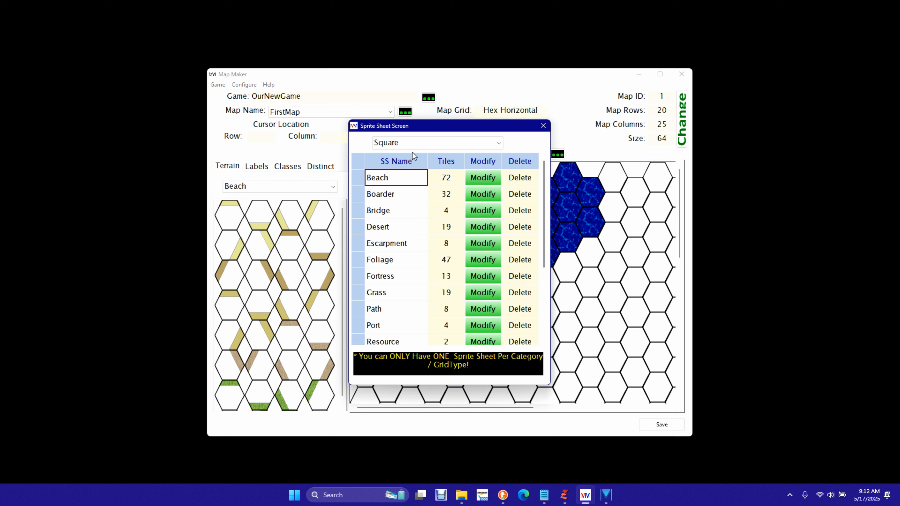
{"action": "scroll", "coordinate": [544, 187], "scroll_direction": "down", "scroll_amount": 5}
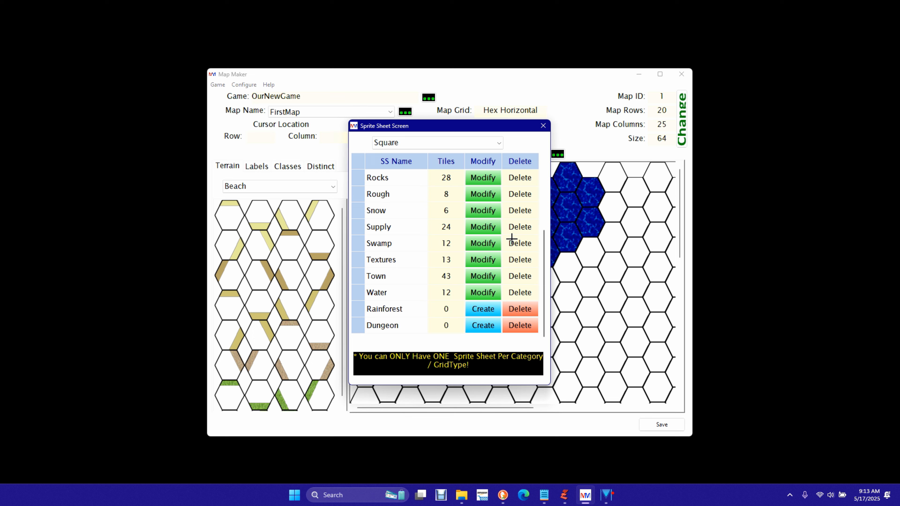
{"action": "left_click", "coordinate": [485, 311]}
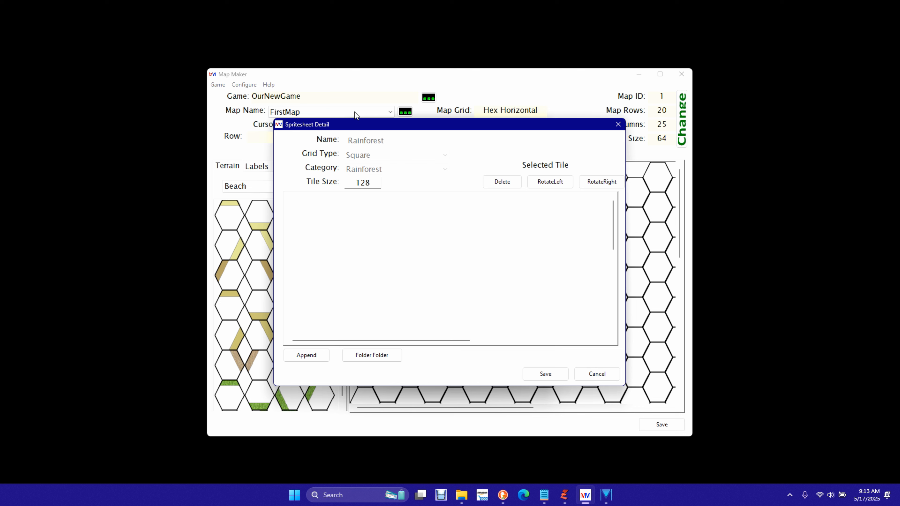
{"action": "double_click", "coordinate": [359, 183]}
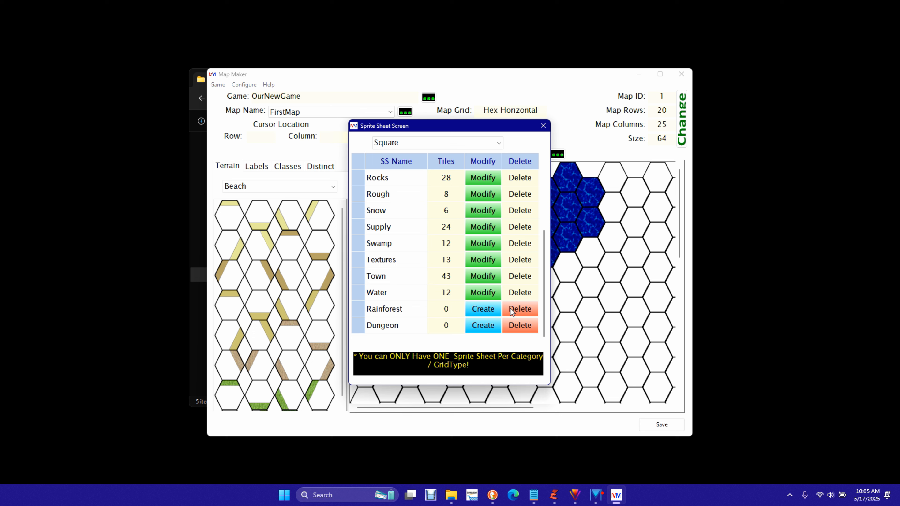
{"action": "left_click", "coordinate": [482, 308]}
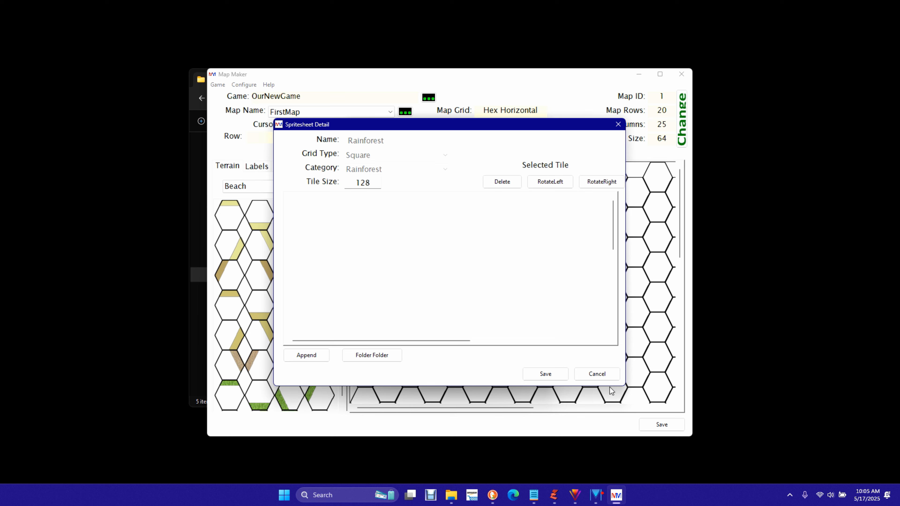
{"action": "left_click", "coordinate": [597, 375]}
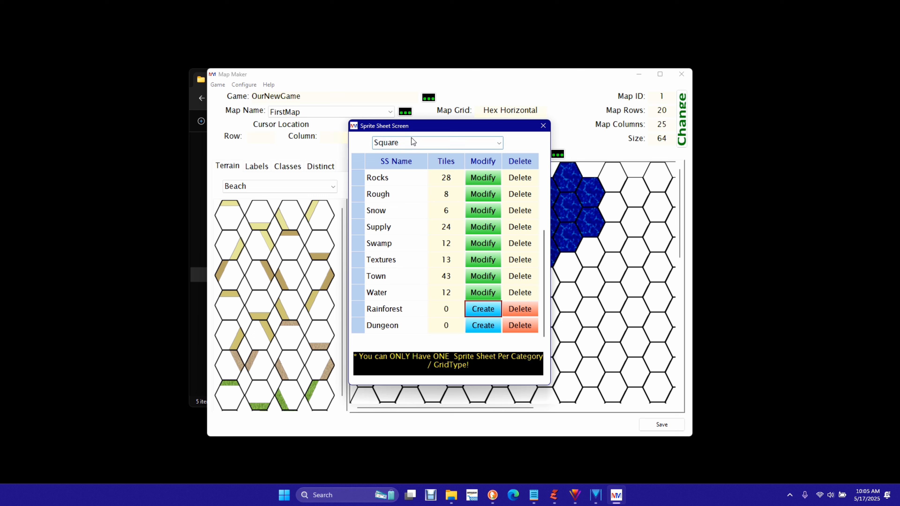
Choose the Square grid type and start creating a spritesheet for the Rainforest category.
{"action": "left_click", "coordinate": [418, 142]}
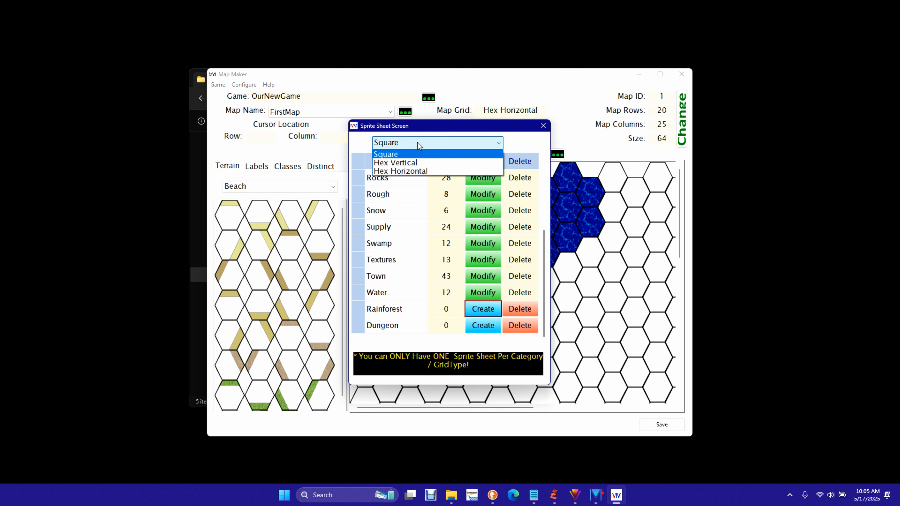
{"action": "left_click", "coordinate": [462, 156]}
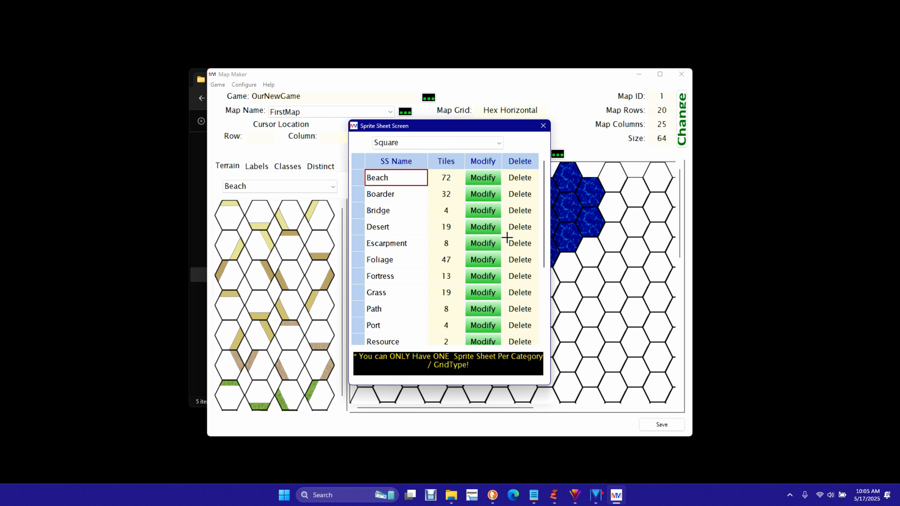
{"action": "scroll", "coordinate": [463, 269], "scroll_direction": "down", "scroll_amount": 5}
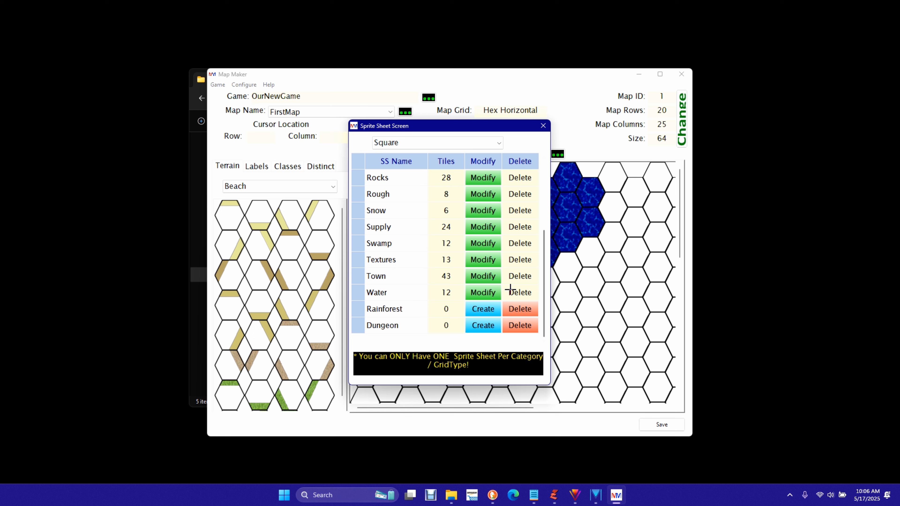
{"action": "left_click", "coordinate": [475, 309]}
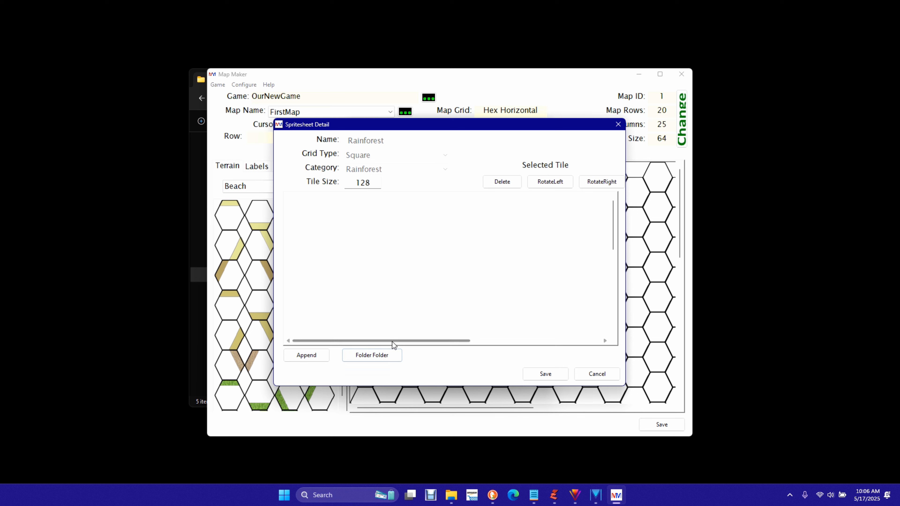
Append all images from the RainForest folder inside Images > RainForestTiles to the Rainforest spritesheet.
{"action": "left_click", "coordinate": [382, 355]}
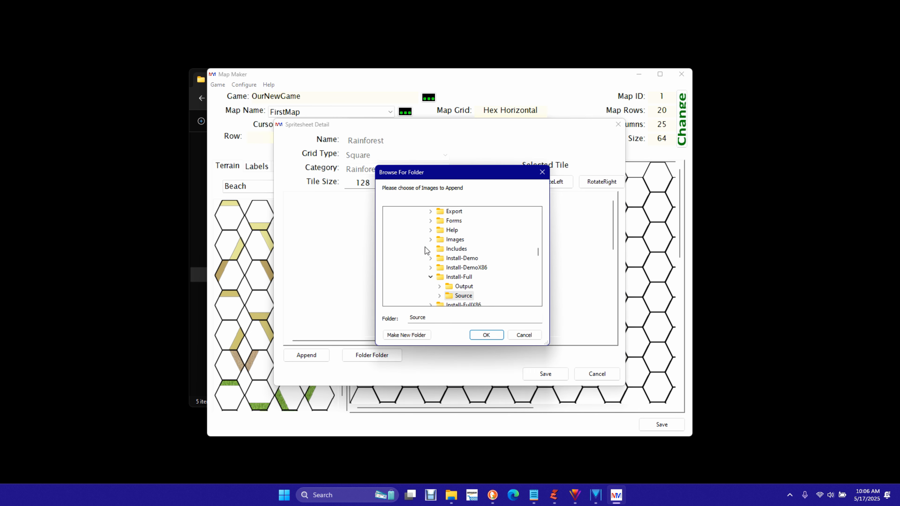
{"action": "left_click", "coordinate": [431, 239]}
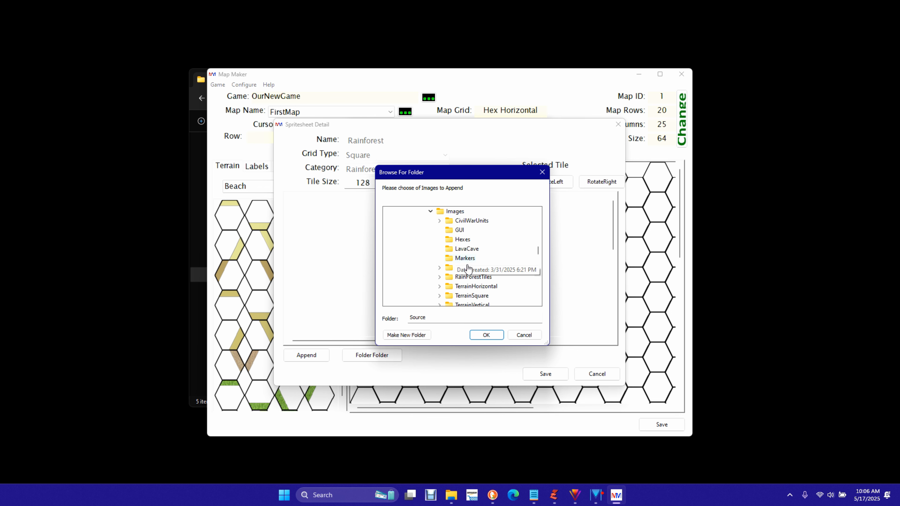
{"action": "left_click", "coordinate": [440, 277]}
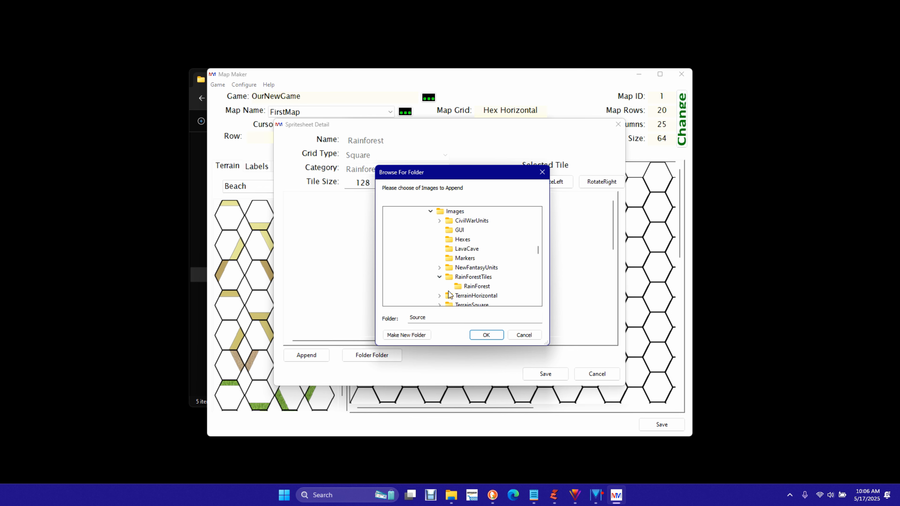
{"action": "left_click", "coordinate": [475, 286]}
{"action": "left_click", "coordinate": [487, 335]}
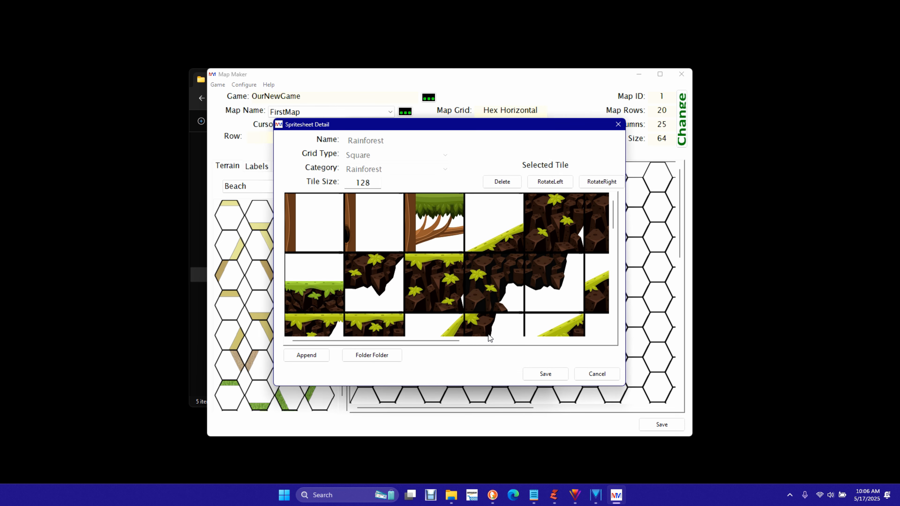
{"action": "left_click", "coordinate": [308, 224]}
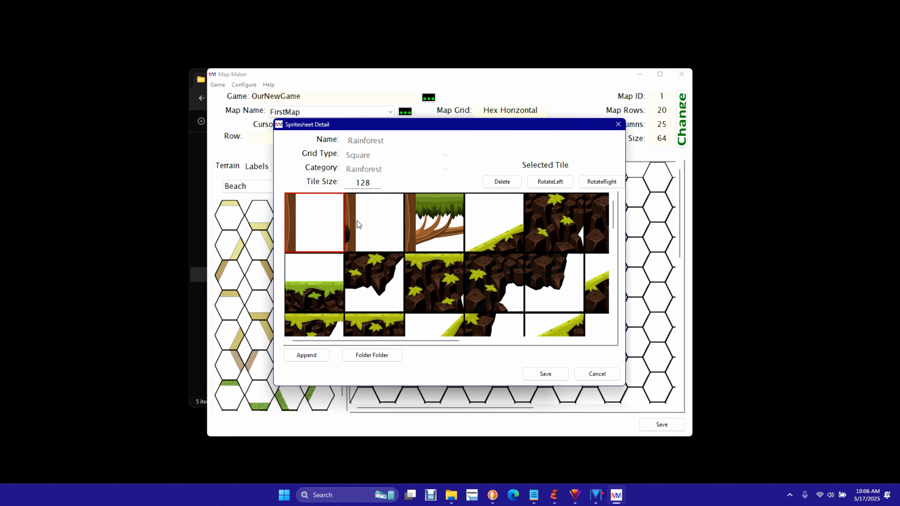
{"action": "left_click", "coordinate": [376, 223]}
{"action": "left_click", "coordinate": [425, 212]}
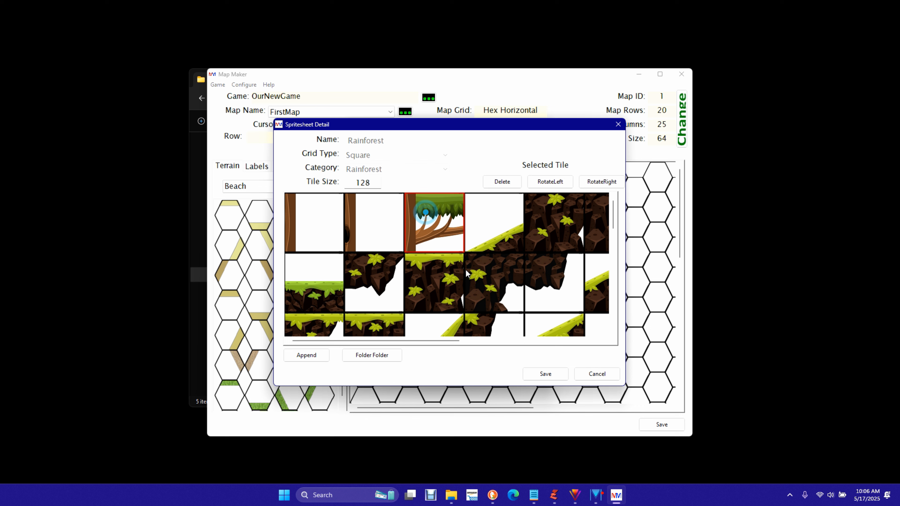
{"action": "left_click", "coordinate": [445, 275]}
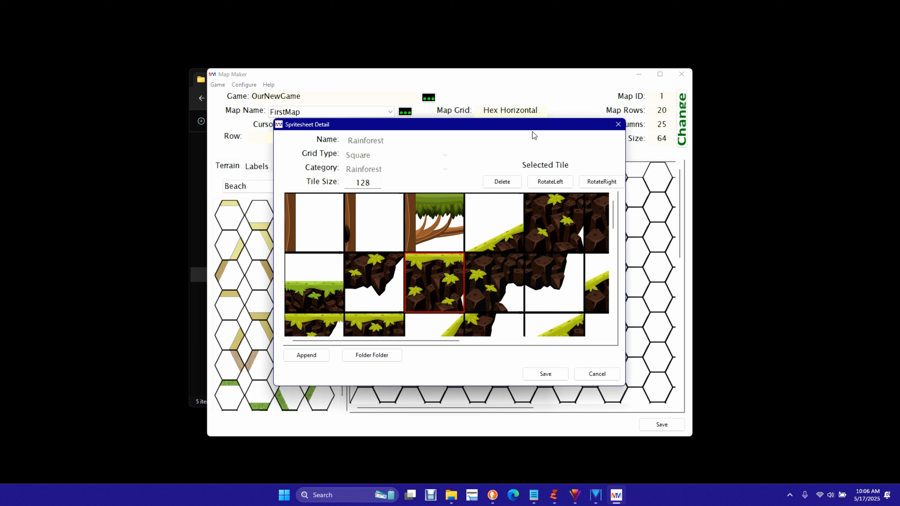
{"action": "left_click", "coordinate": [437, 226]}
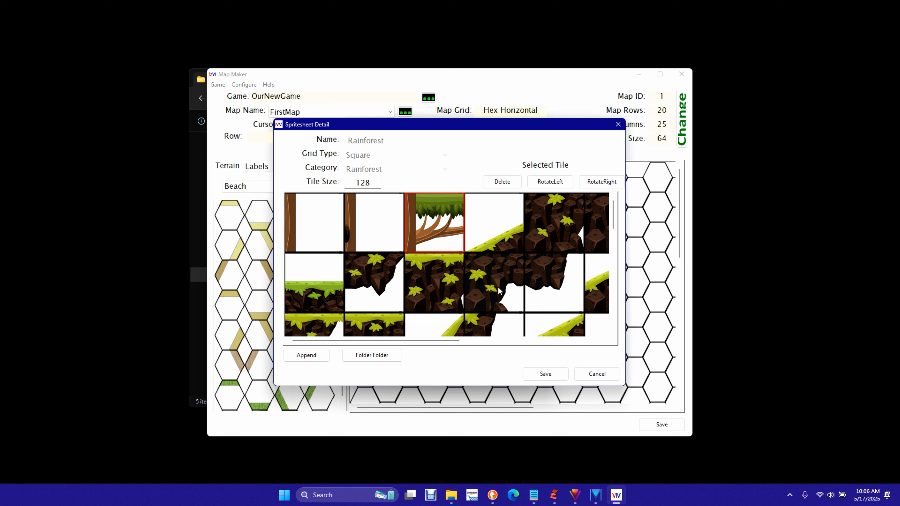
Rotate the grassy slope tile, fourth in the spritesheet's first row, to the left.
{"action": "left_click", "coordinate": [500, 232]}
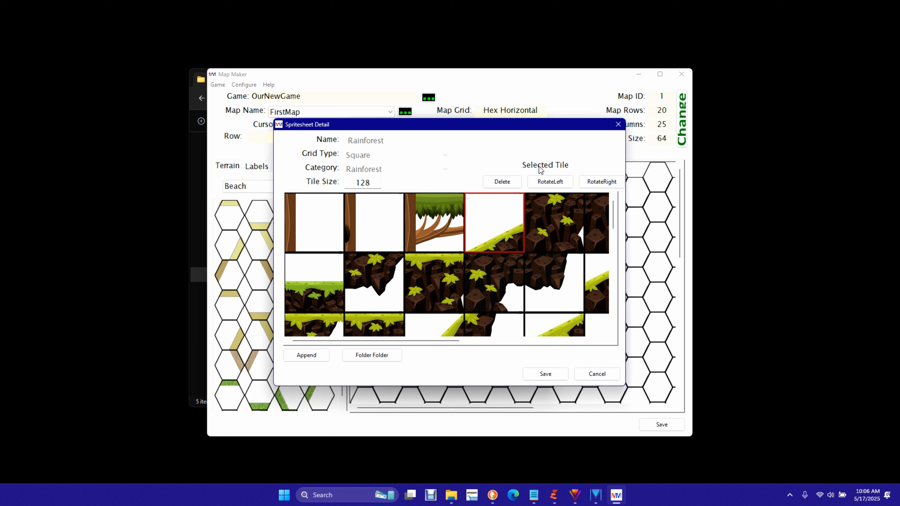
{"action": "left_click", "coordinate": [555, 187]}
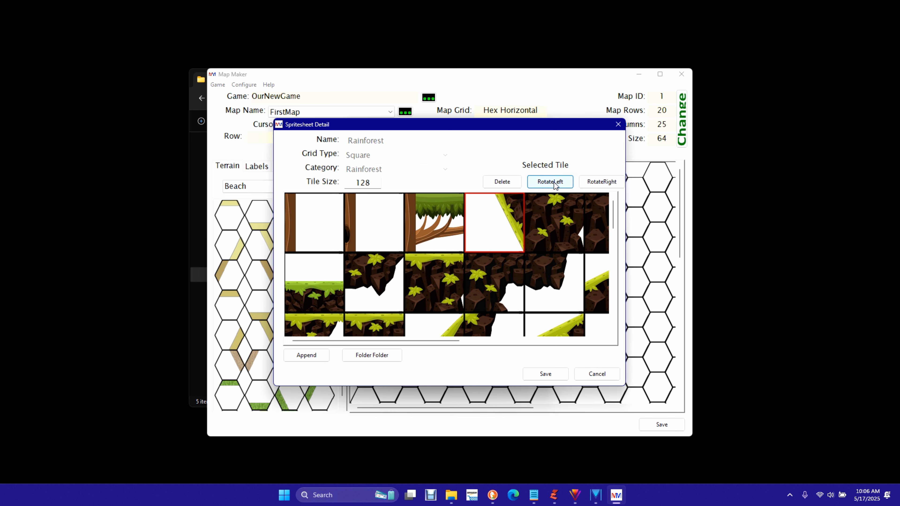
Rotate the selected grassy slope tile to the right and save the Rainforest spritesheet, returning to the map.
{"action": "left_click", "coordinate": [604, 183]}
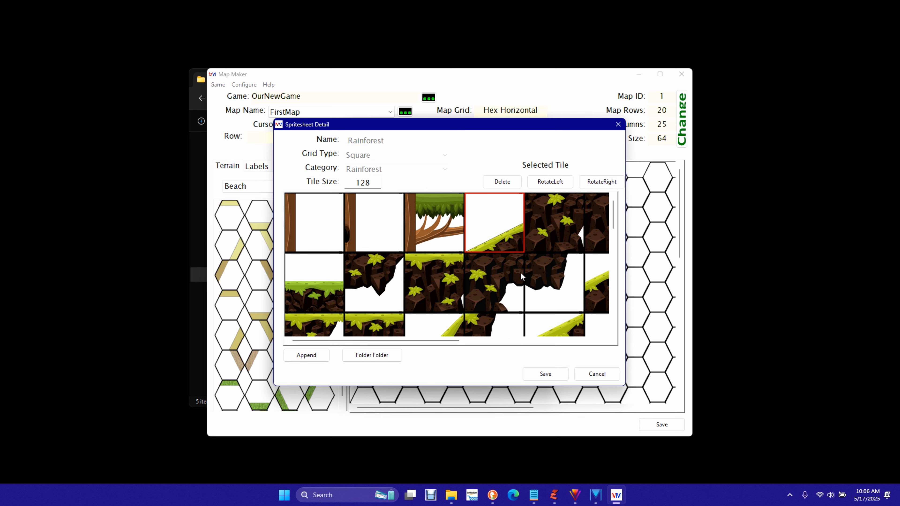
{"action": "scroll", "coordinate": [514, 296], "scroll_direction": "down", "scroll_amount": 5}
{"action": "scroll", "coordinate": [514, 292], "scroll_direction": "down", "scroll_amount": 1}
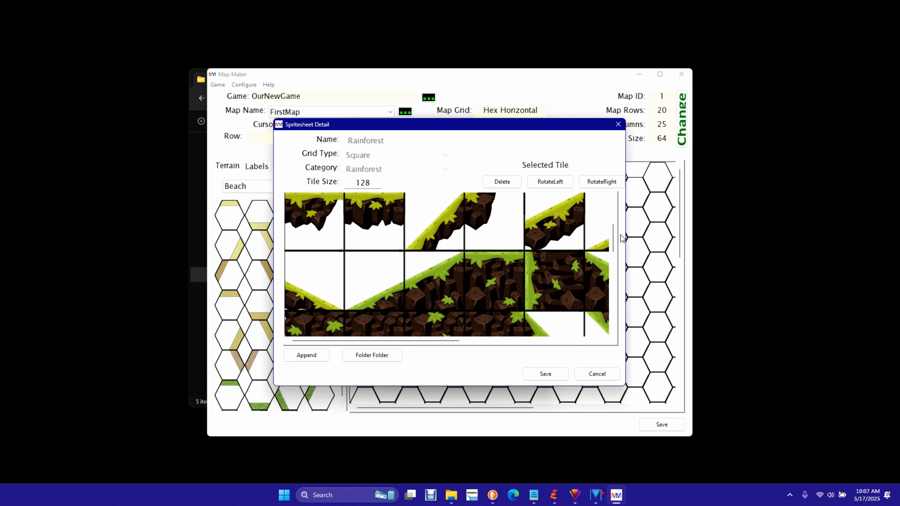
{"action": "left_click_drag", "start_coordinate": [613, 242], "coordinate": [638, 210]}
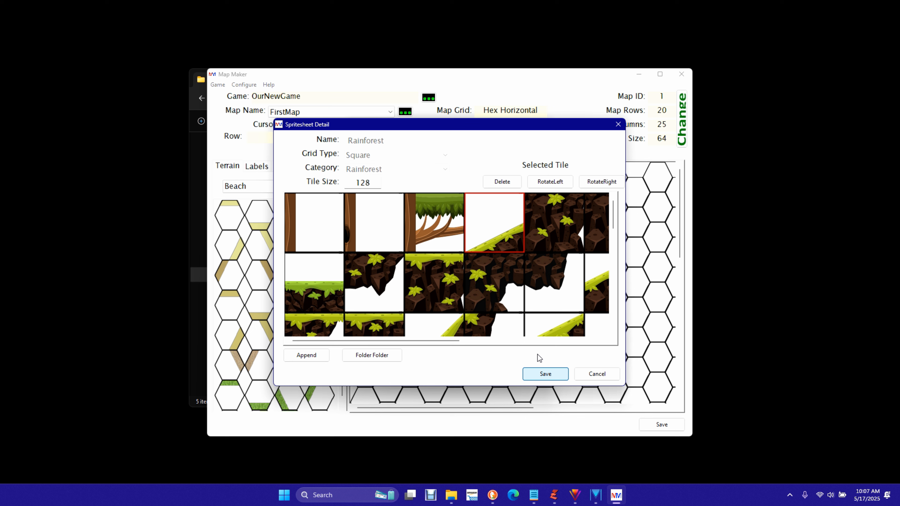
{"action": "left_click", "coordinate": [545, 374]}
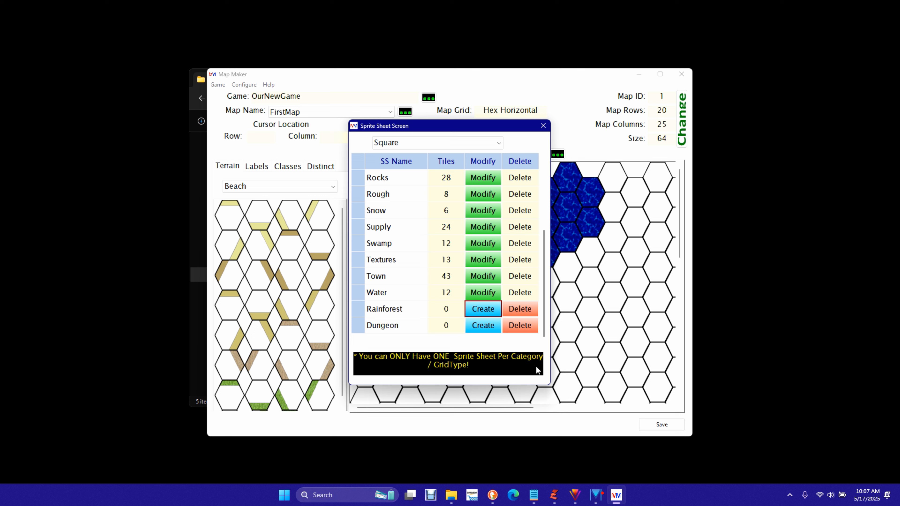
{"action": "left_click", "coordinate": [547, 125]}
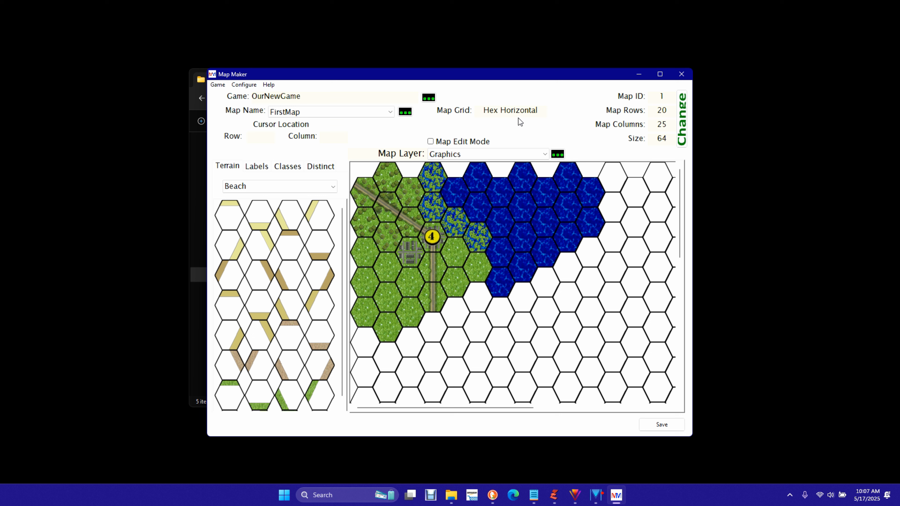
Check the list of terrain categories available for FirstMap, keeping Beach selected.
{"action": "left_click", "coordinate": [272, 191]}
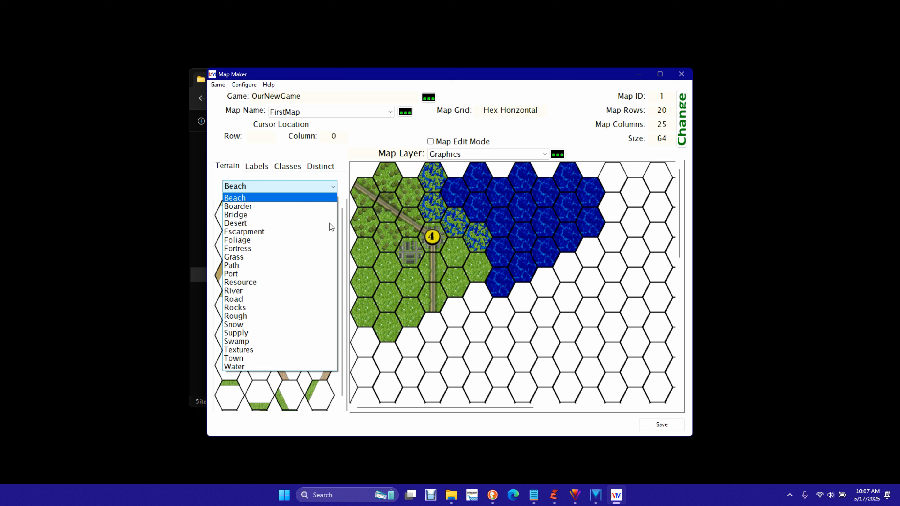
{"action": "left_click", "coordinate": [289, 189]}
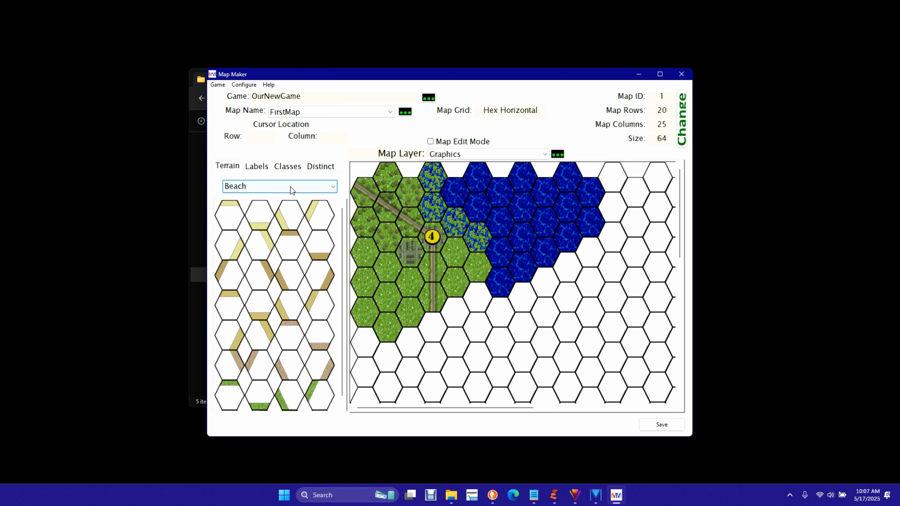